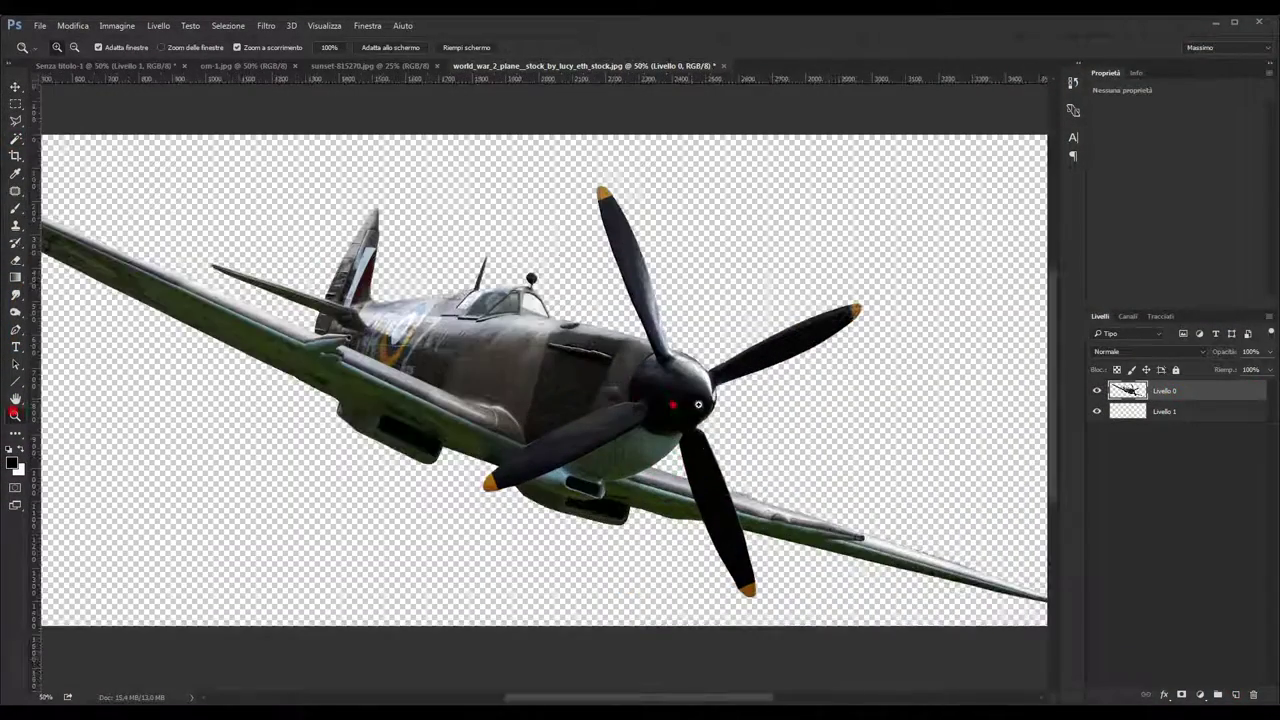
- Copy the selected propeller to its own layer, Livello 2, and hide it
left_click(698, 404)
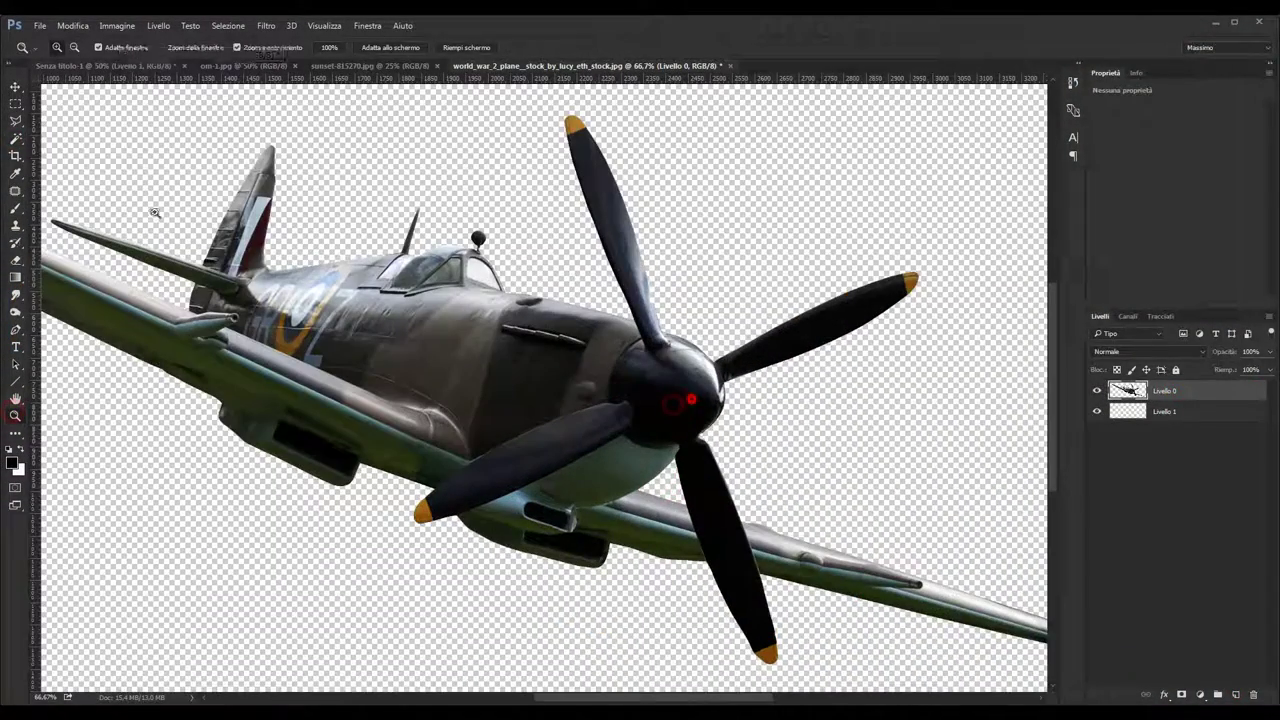
key("w")
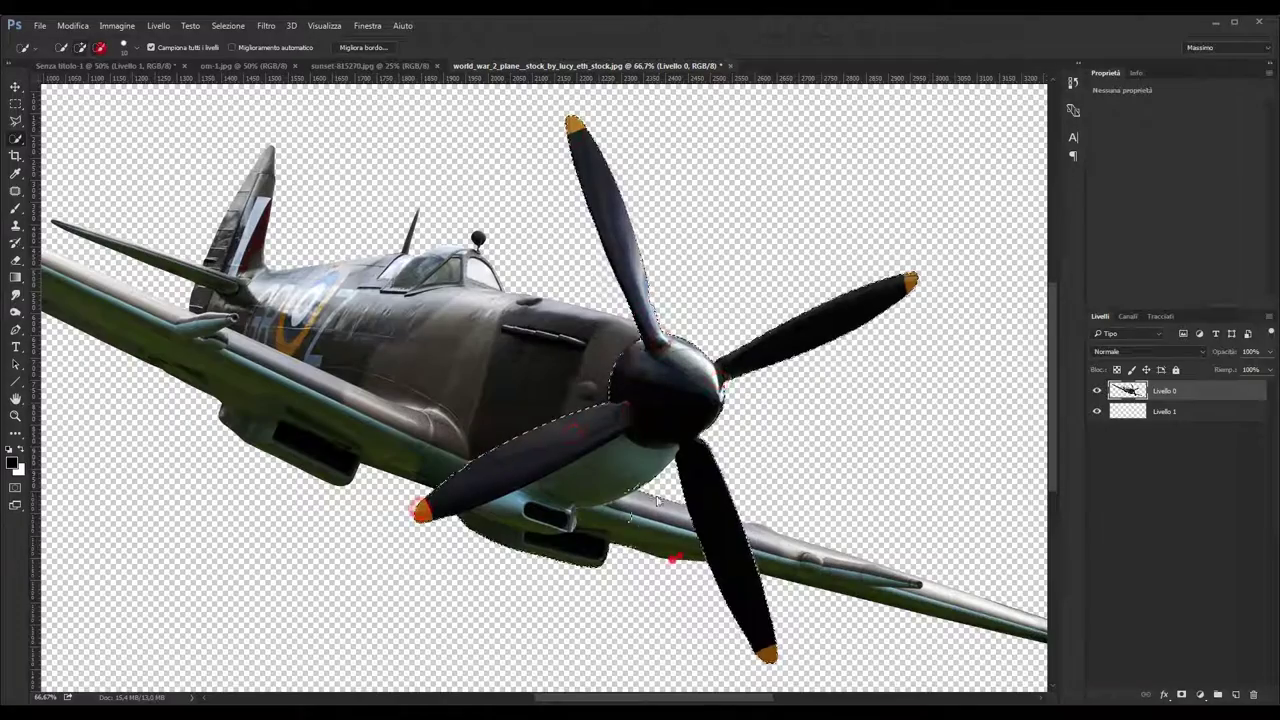
key("ctrl+j")
left_click(1095, 411)
left_click(1095, 411)
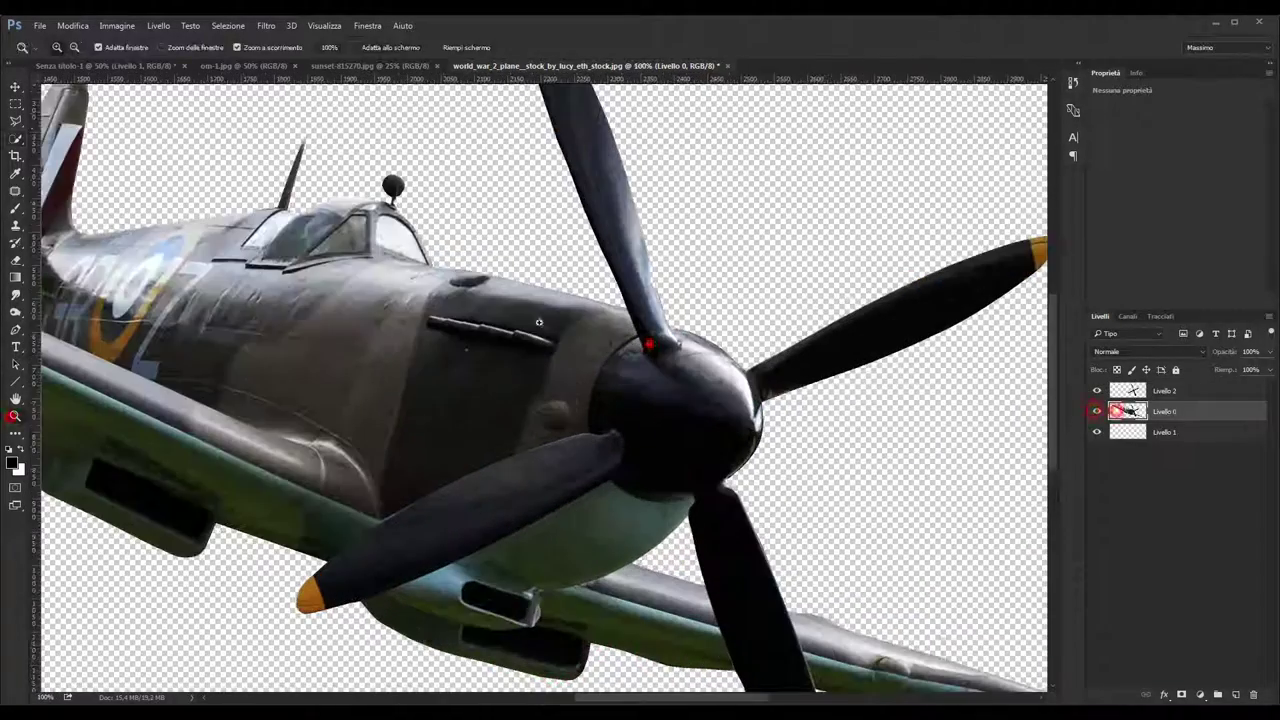
- Cut the lower propeller blade out of Livello 0, leaving a black strip on the wing
key("l")
scroll(625, 447, "right", 3)
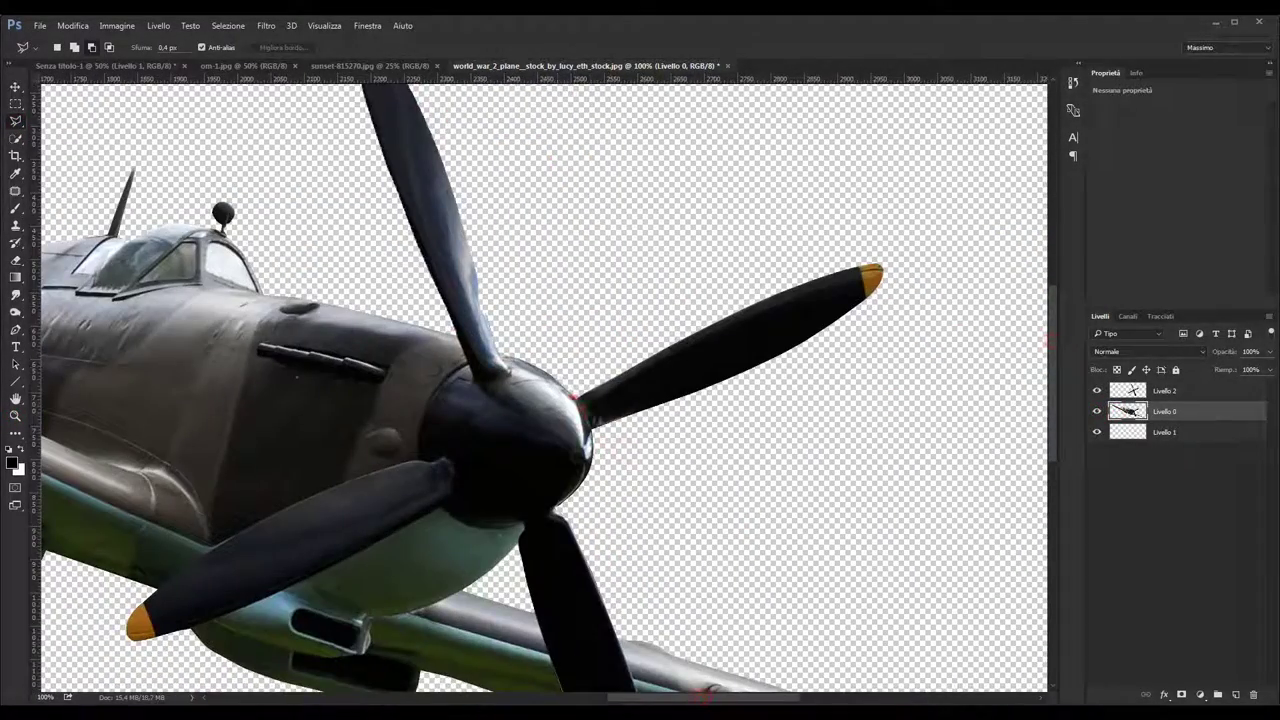
left_click_drag(1047, 387, 1046, 440)
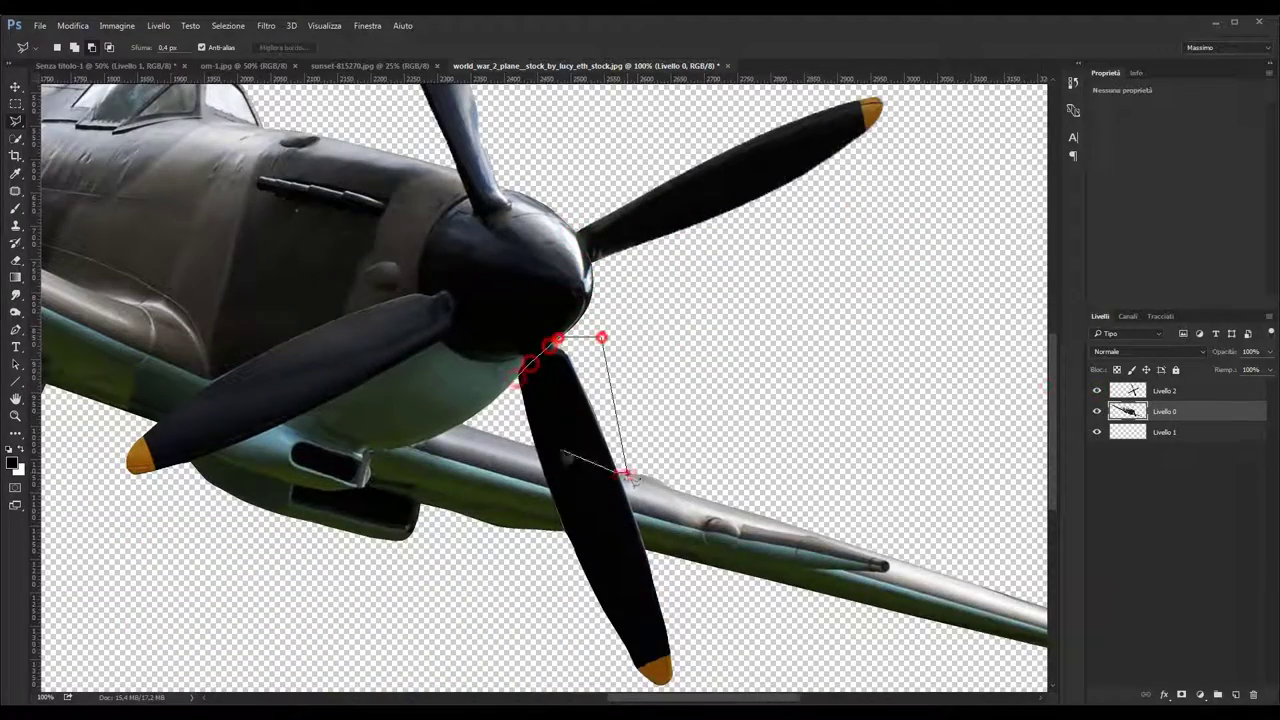
scroll(728, 372, "down", 3)
left_click(560, 388)
key("Return")
key("Delete")
key("ctrl+d")
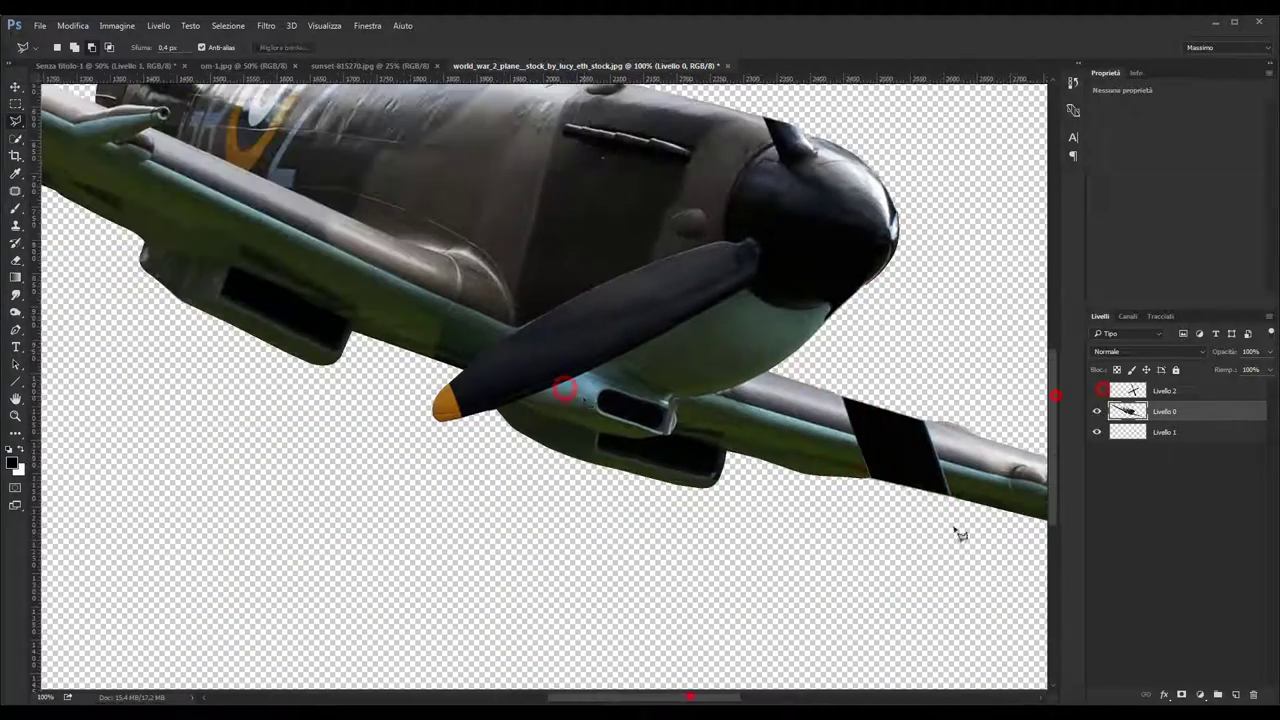
scroll(957, 528, "up", 5)
left_click_drag(516, 567, 256, 598)
- Copy a clean wing section and warp it over the black stripe
left_click(637, 483)
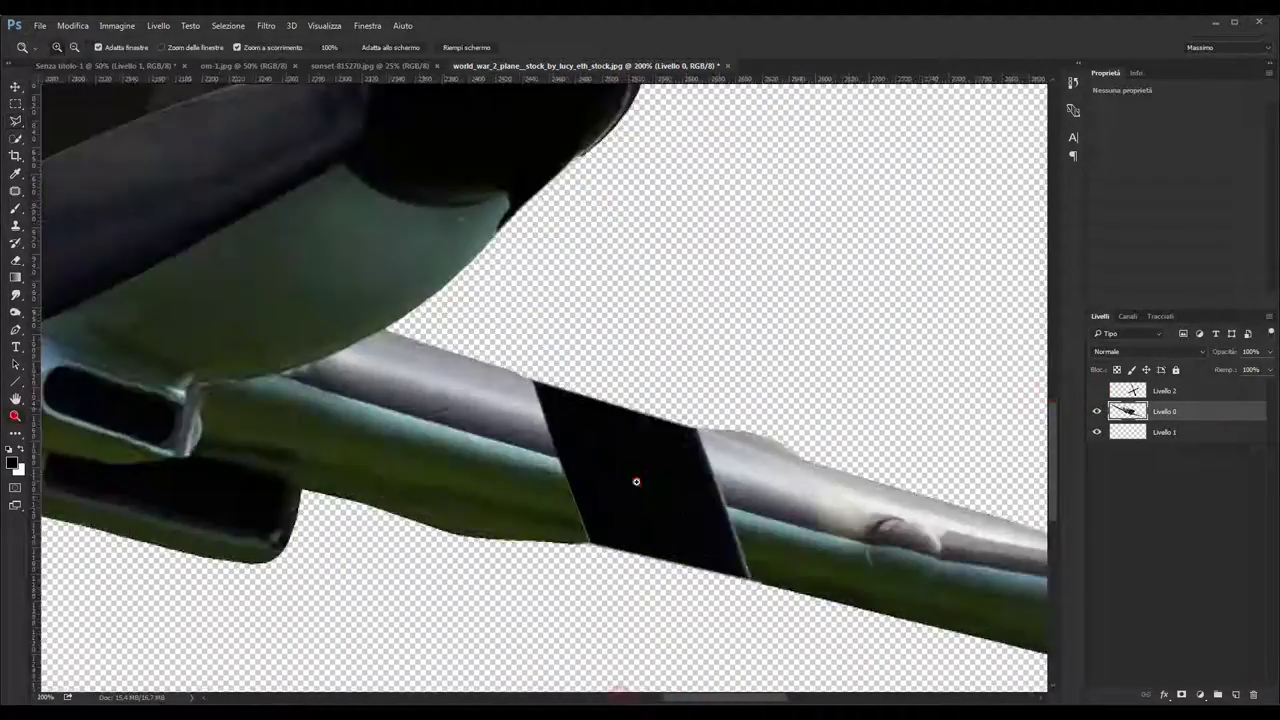
right_click(16, 120)
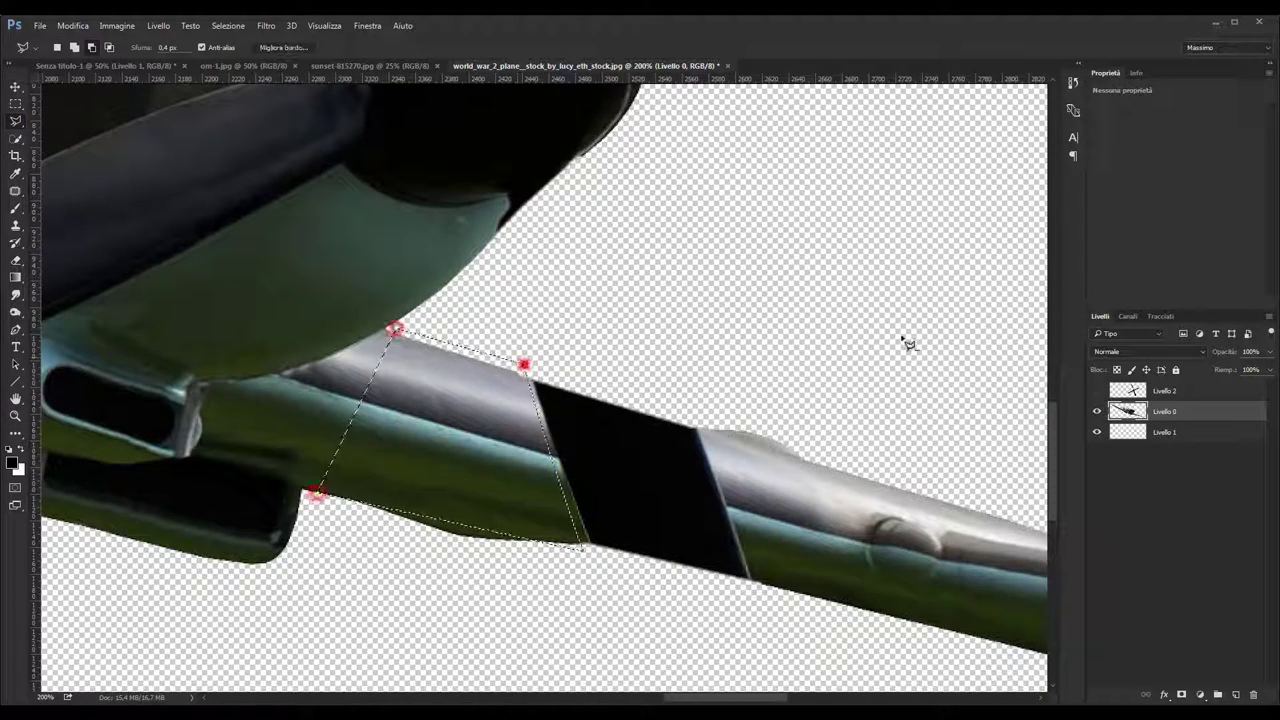
key("ctrl+t")
left_click_drag(560, 430, 666, 460)
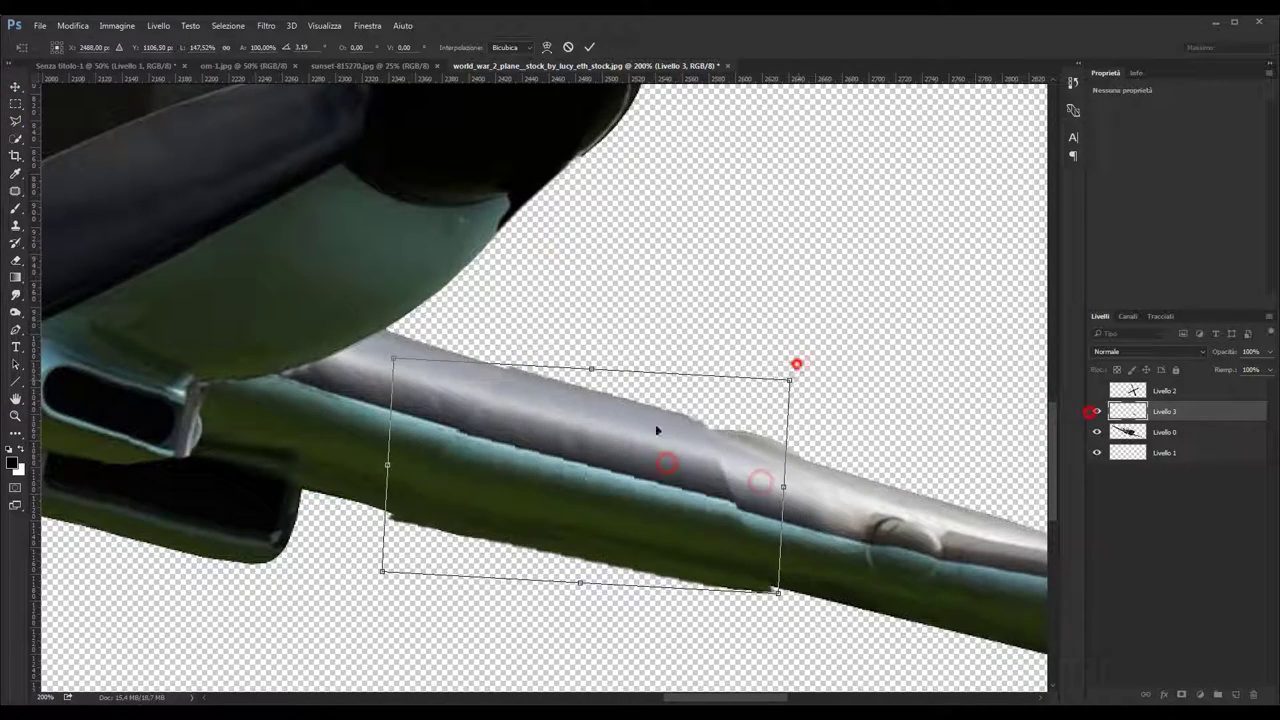
right_click(797, 363)
left_click(775, 366)
key("Return")
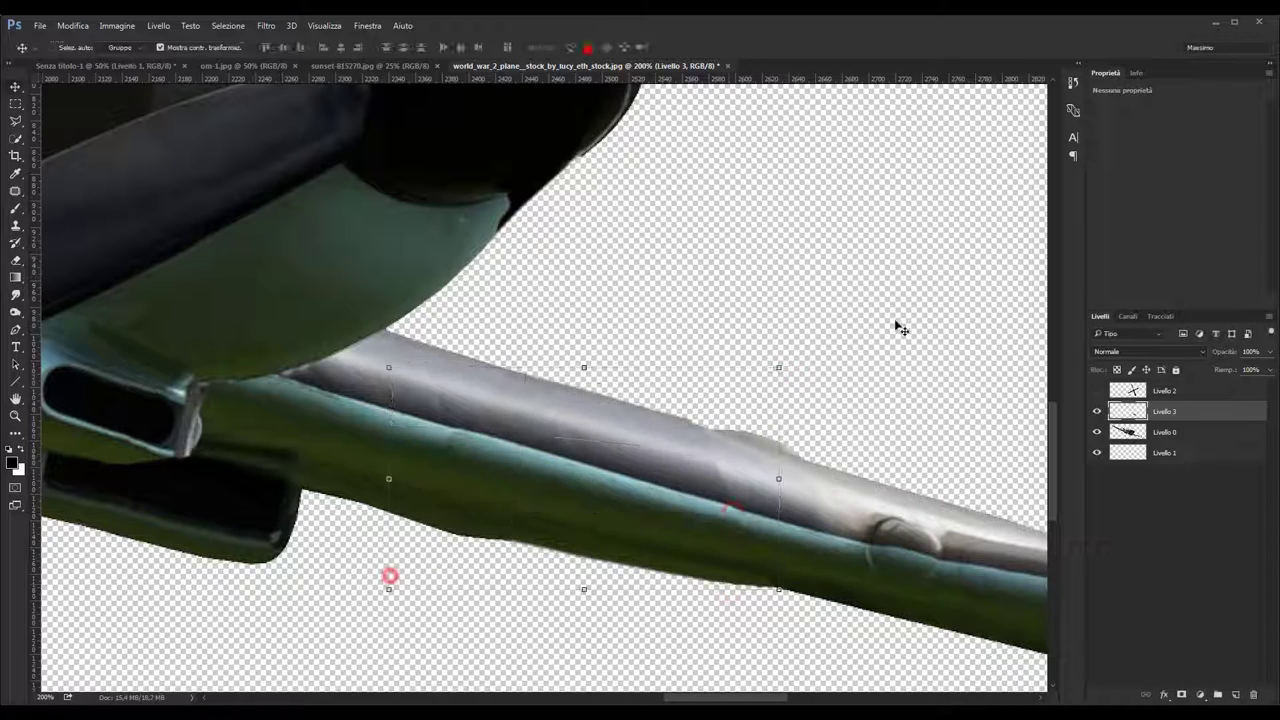
left_click_drag(779, 481, 829, 481)
right_click(832, 366)
left_click(763, 363)
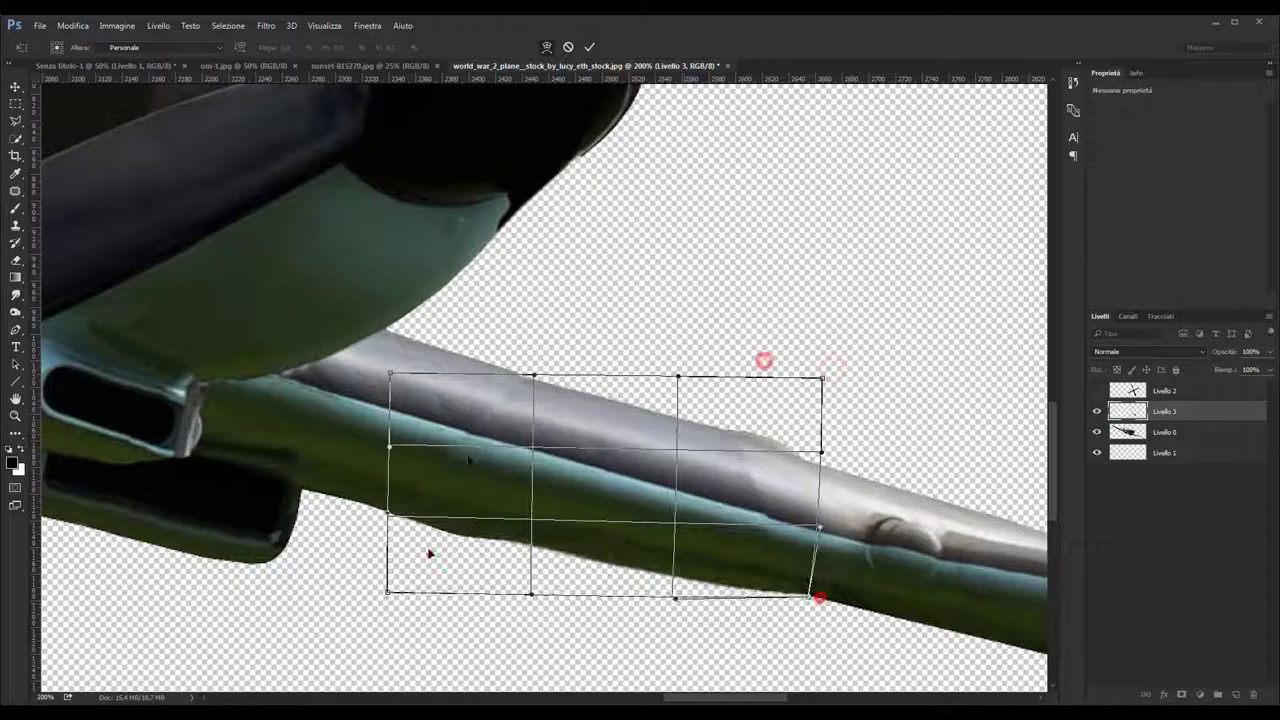
left_click_drag(829, 588, 808, 597)
left_click(589, 47)
- Mask the Livello 3 wing patch and brush its edges into the wing
left_click(1182, 694)
key("b")
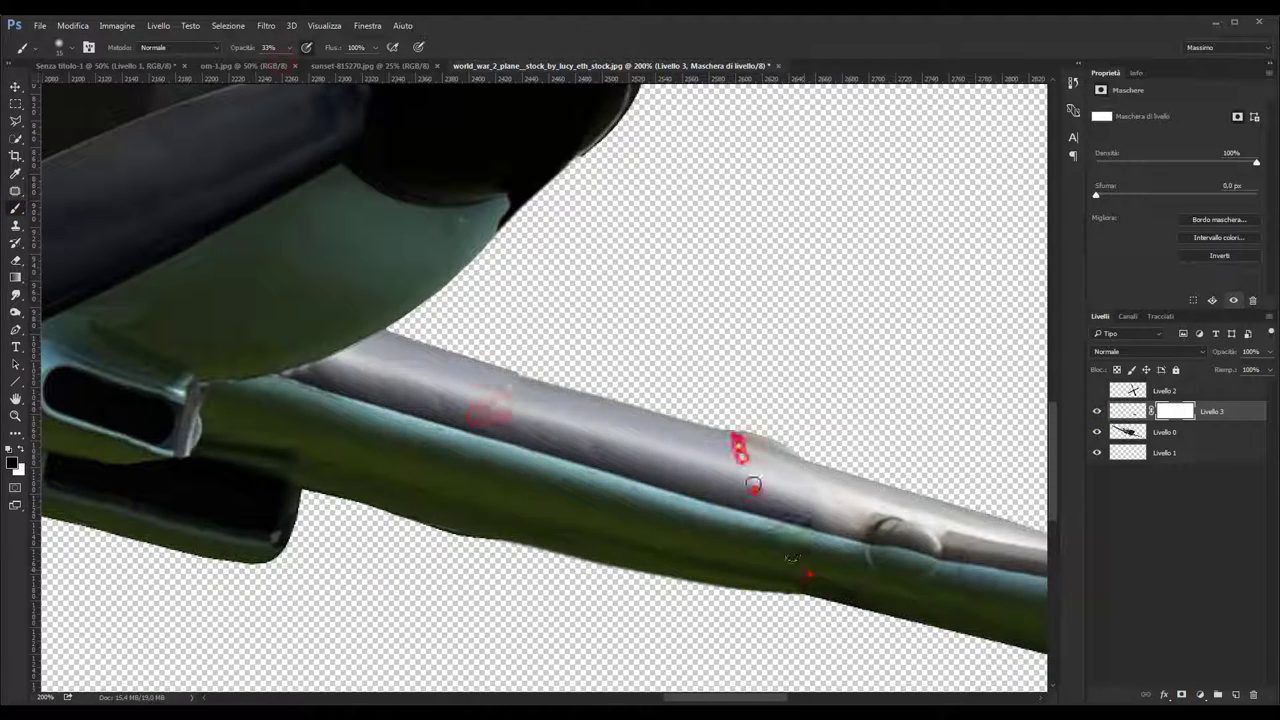
key("z")
left_click(395, 47)
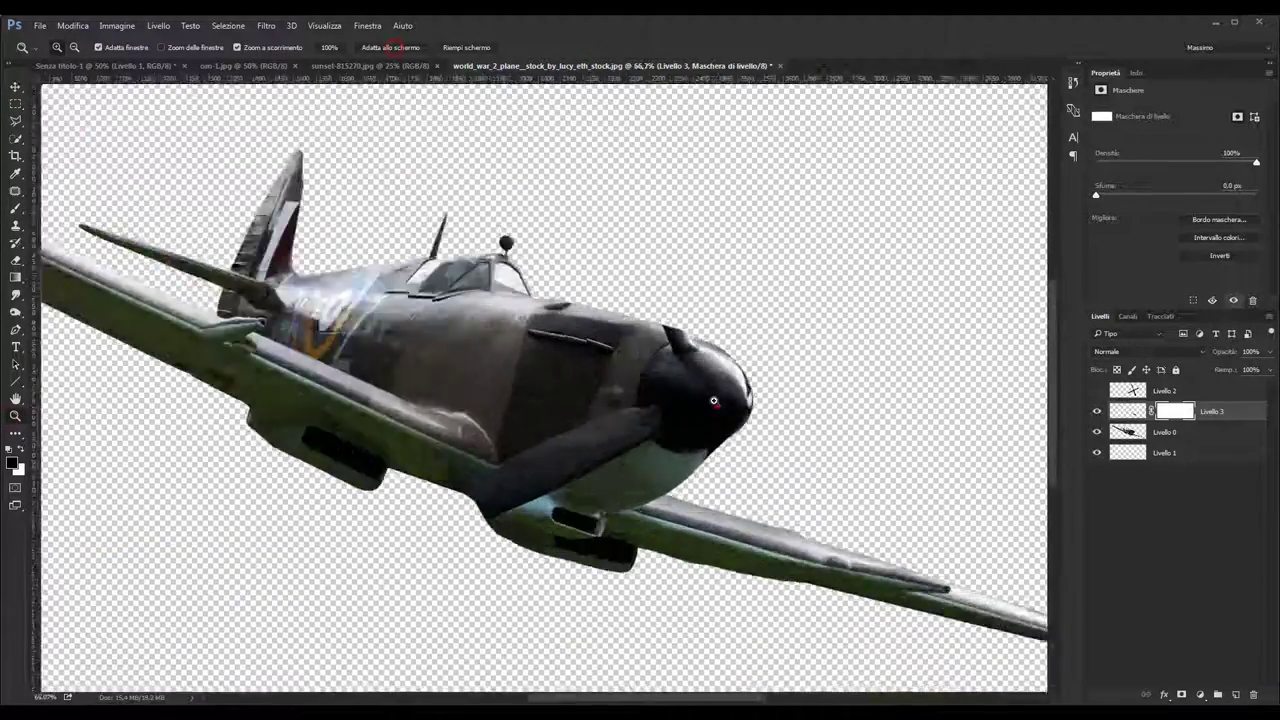
left_click(713, 401)
left_click(1128, 431)
- Copy a cowling patch, rotate it over the upper blade stub, and mask its edges
key("l")
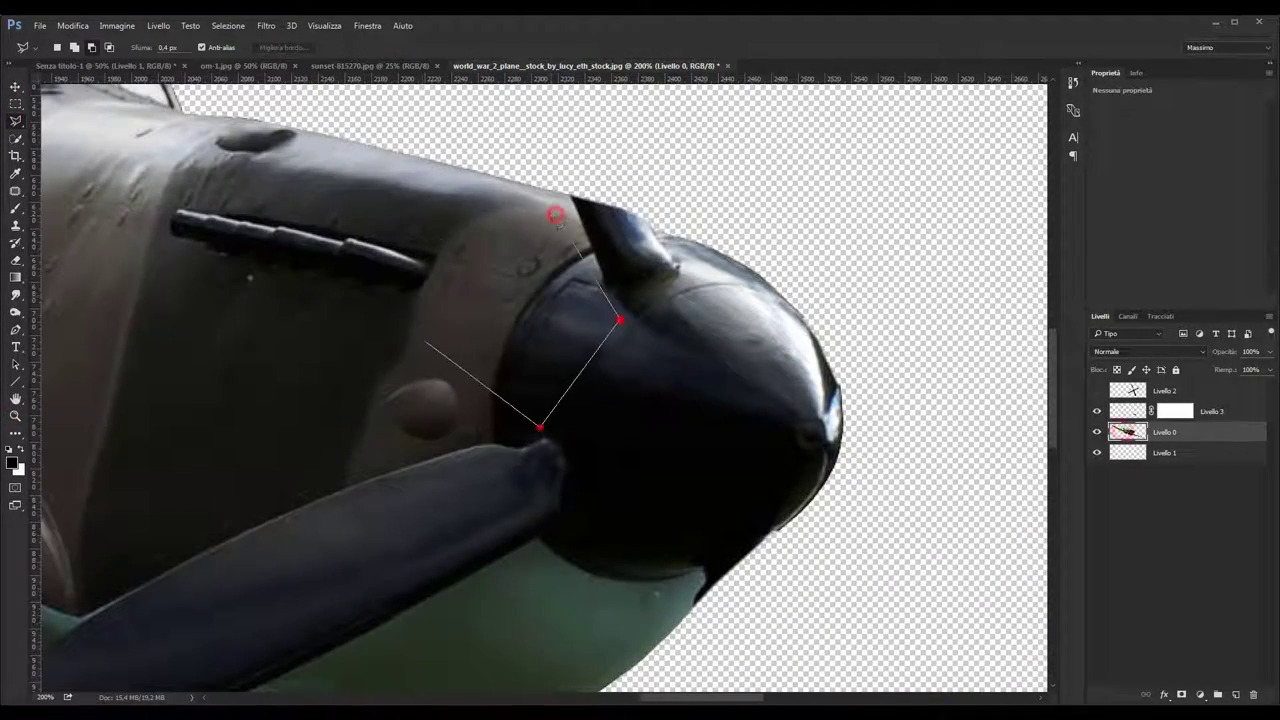
left_click(414, 333)
left_click(440, 235)
left_click(553, 212)
key("ctrl+j")
key("ctrl+t")
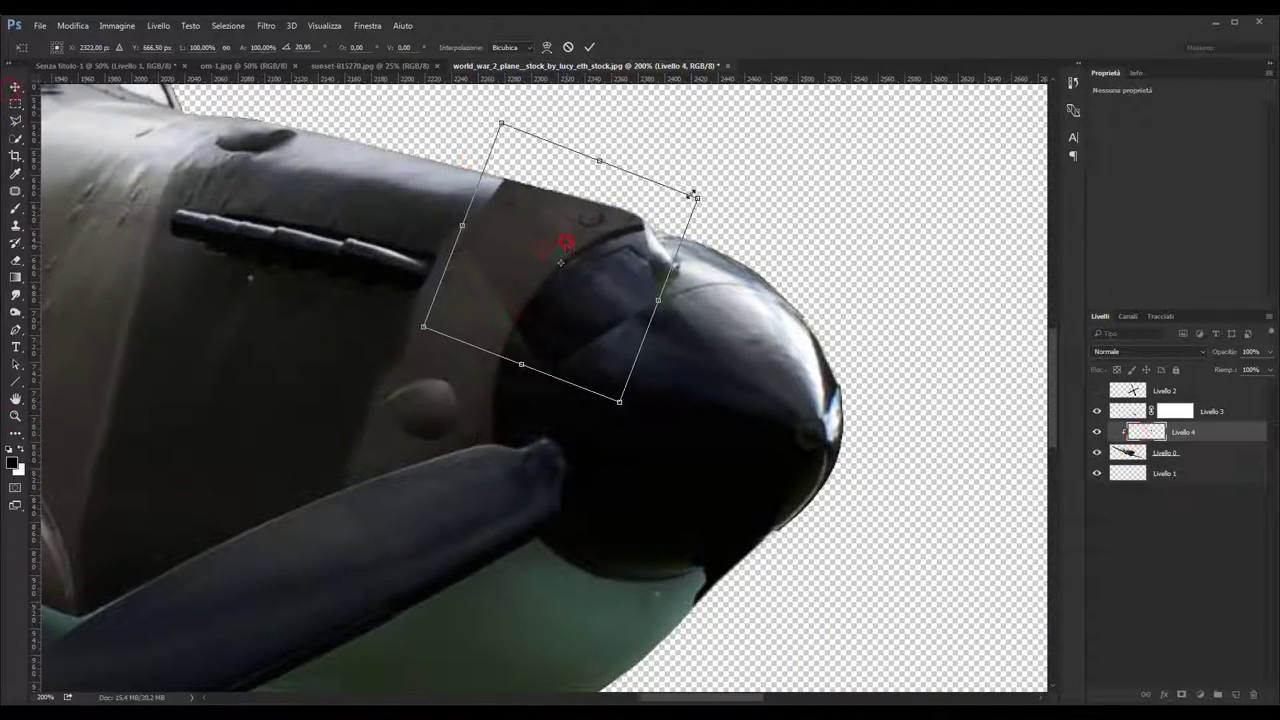
left_click_drag(571, 237, 660, 300)
key("Return")
left_click(117, 25)
left_click(817, 306)
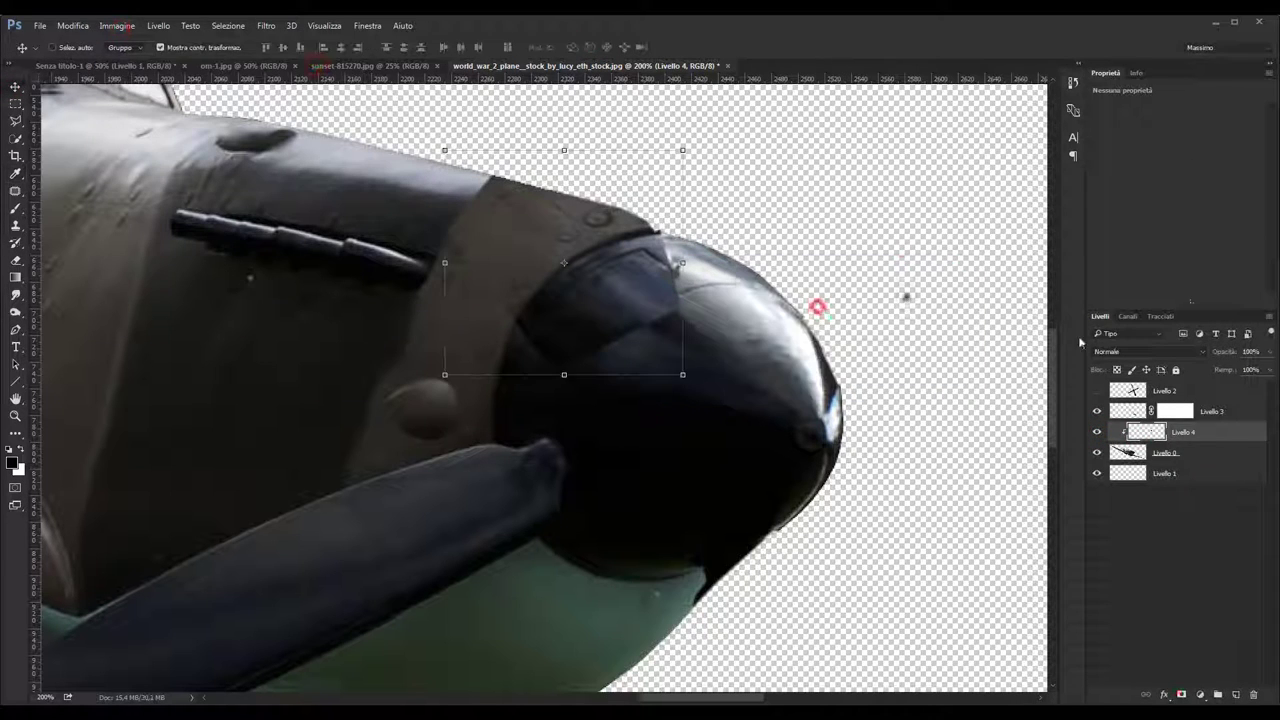
left_click(1181, 694)
key("b")
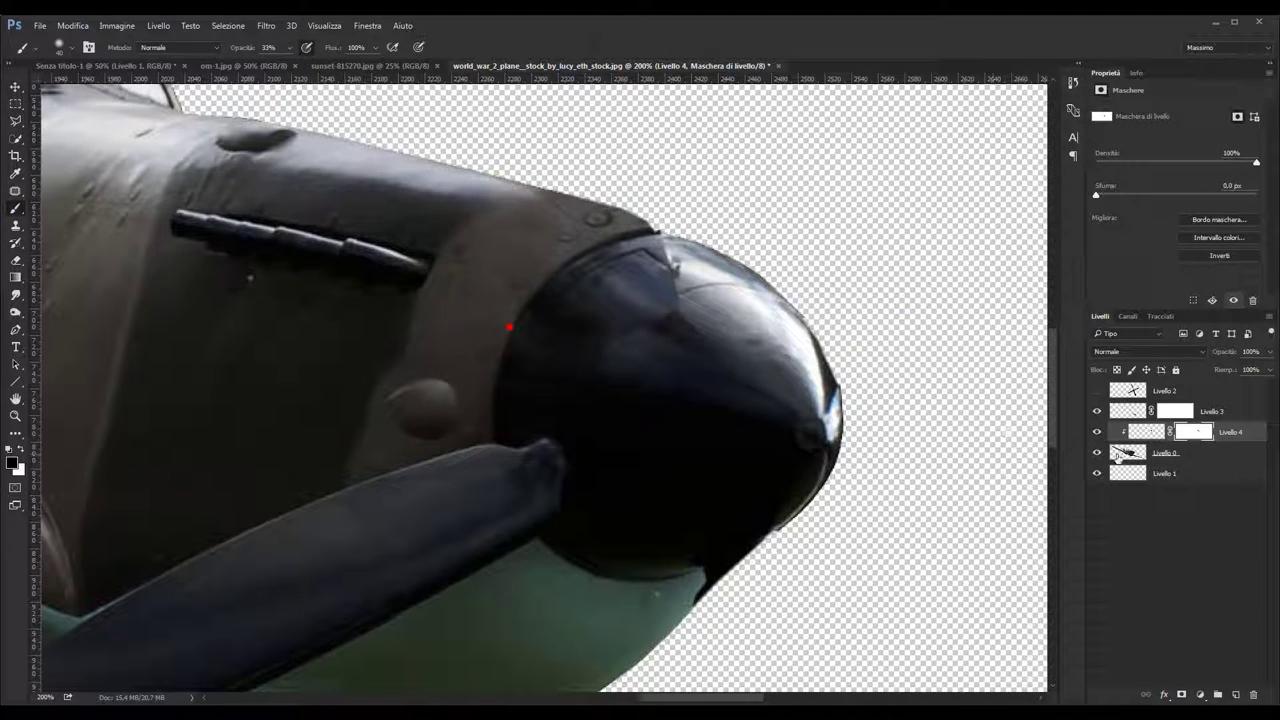
- Merge the patch into the plane layer and clone the spinner highlight smooth at 11% opacity
left_click(1117, 455, "shift")
key("ctrl+e")
key("s")
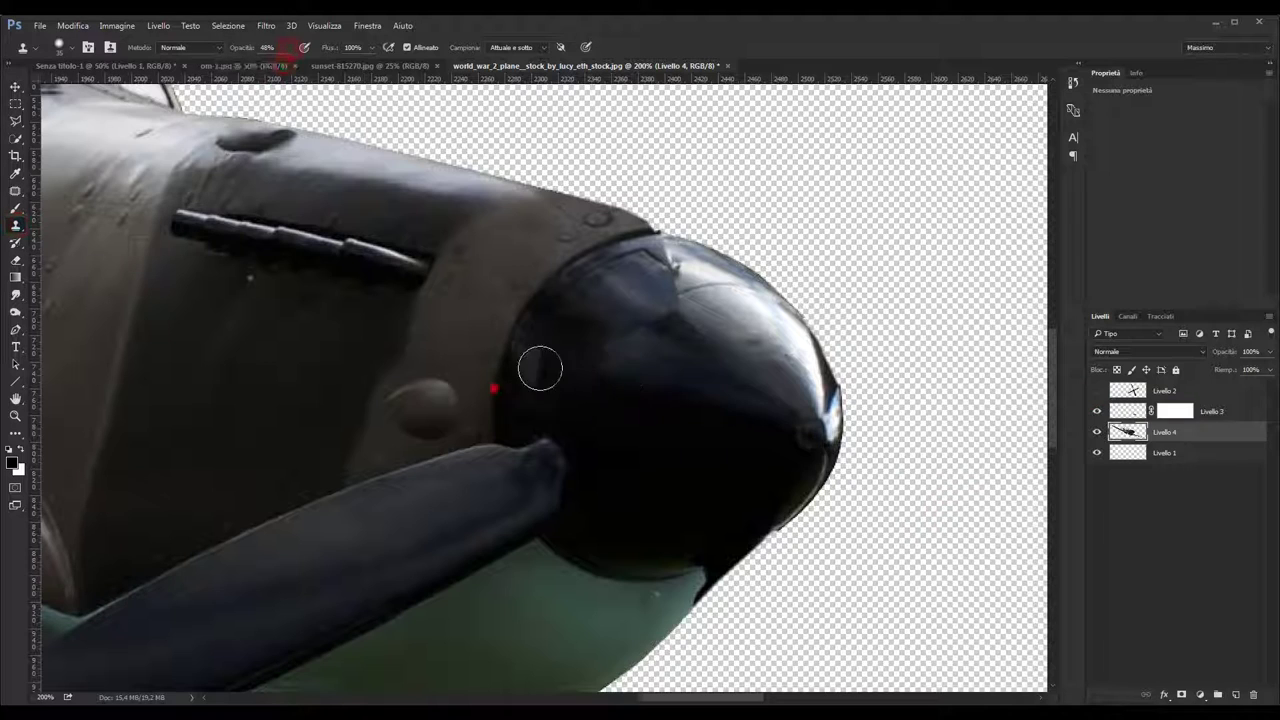
mouse_move(618, 349)
left_mouse_down()
mouse_move(679, 286)
mouse_move(699, 339)
left_mouse_up()
key("1")
key("1")
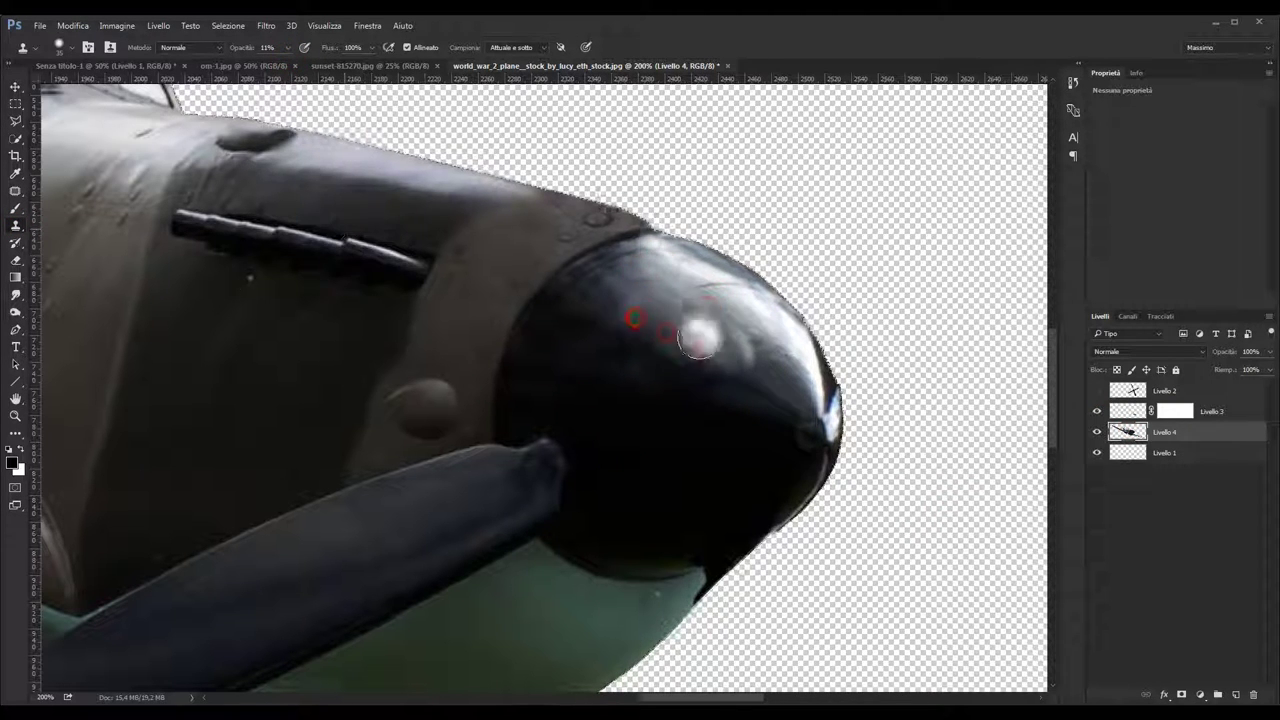
key("z")
left_click_drag(1048, 378, 1050, 420)
- Copy the chin selection to a new layer, adjust its brightness/contrast, mask it and nudge it to fit
right_click(586, 414)
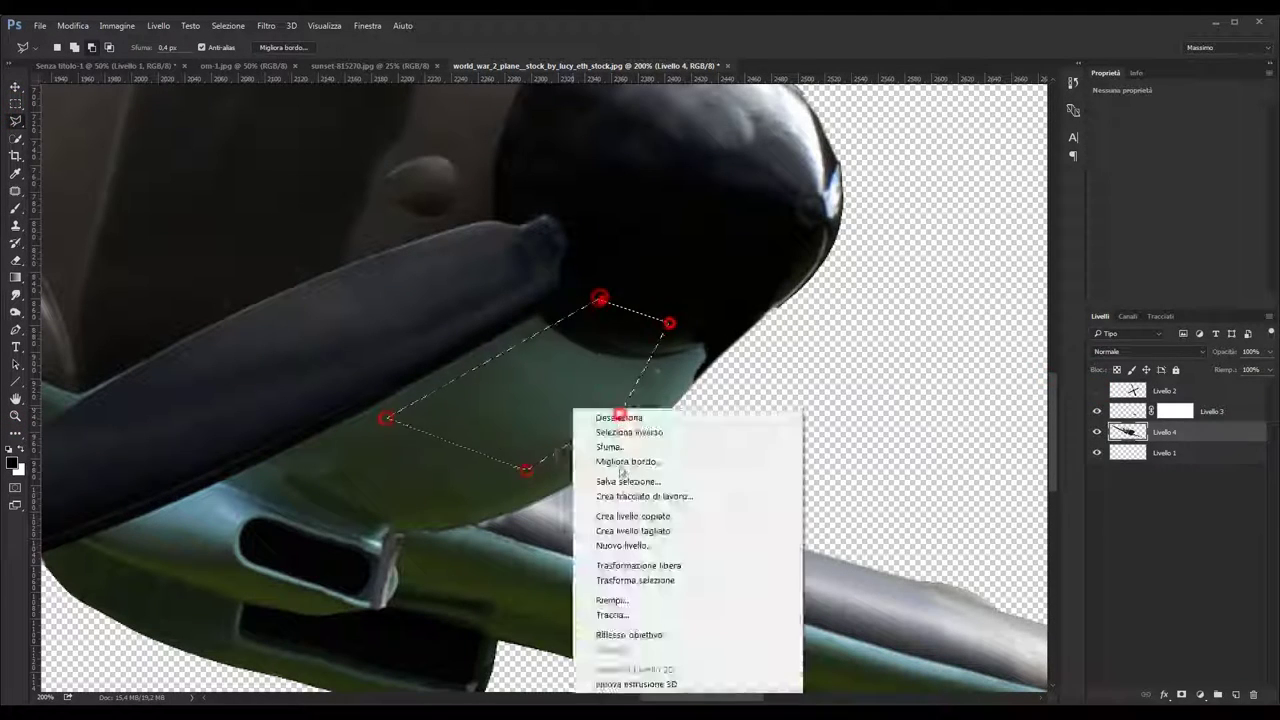
left_click(616, 516)
key("v")
left_click(116, 25)
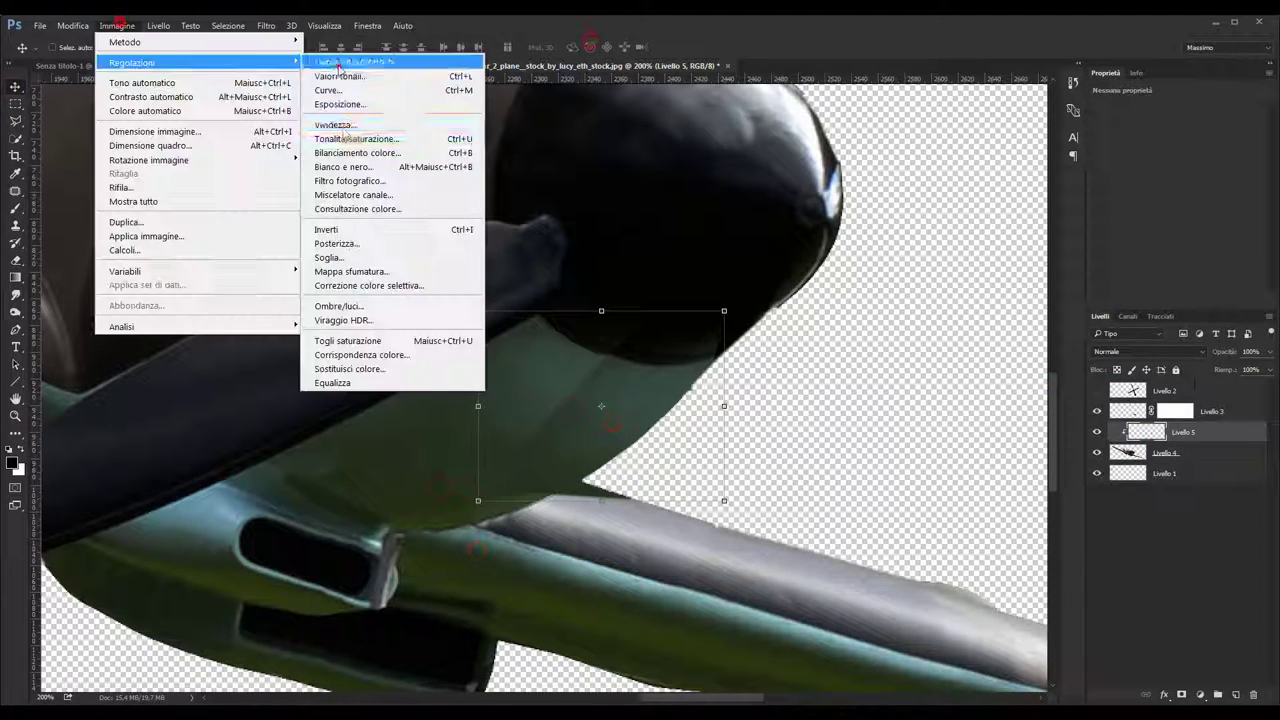
left_click(343, 57)
left_click(920, 294)
left_click(1181, 694)
left_click(16, 207)
left_click(15, 87)
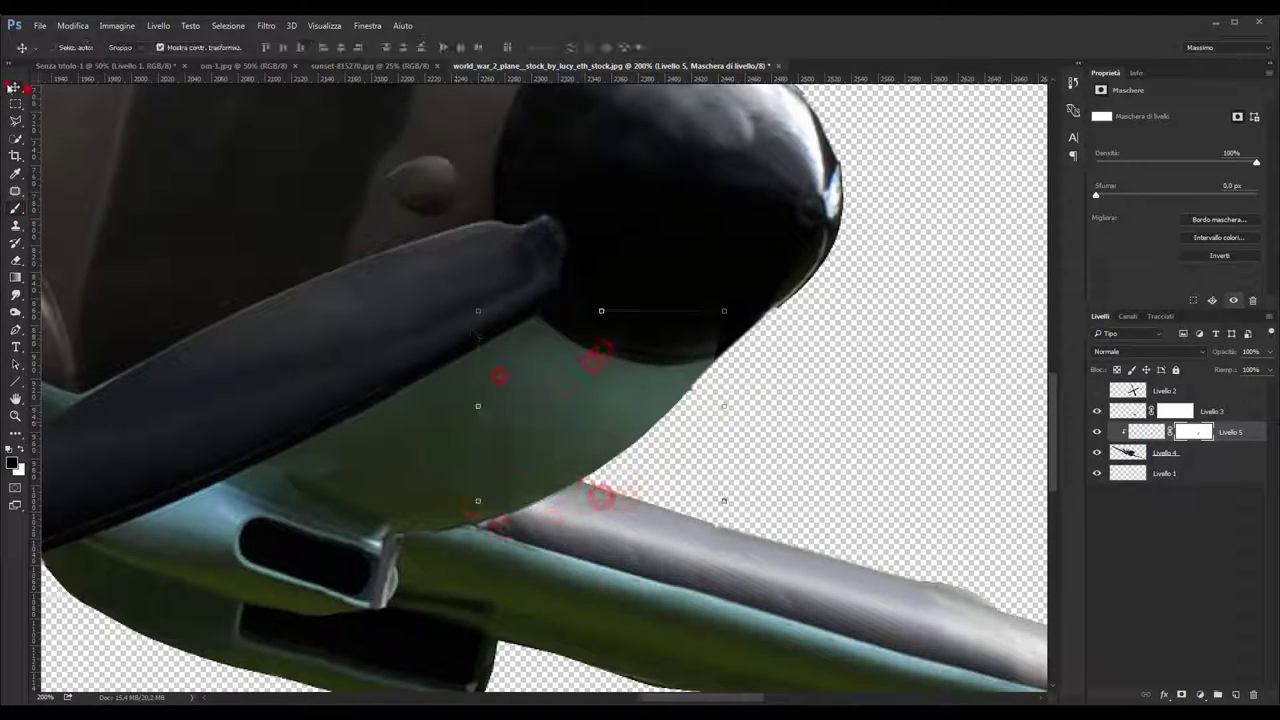
left_click_drag(731, 312, 740, 302)
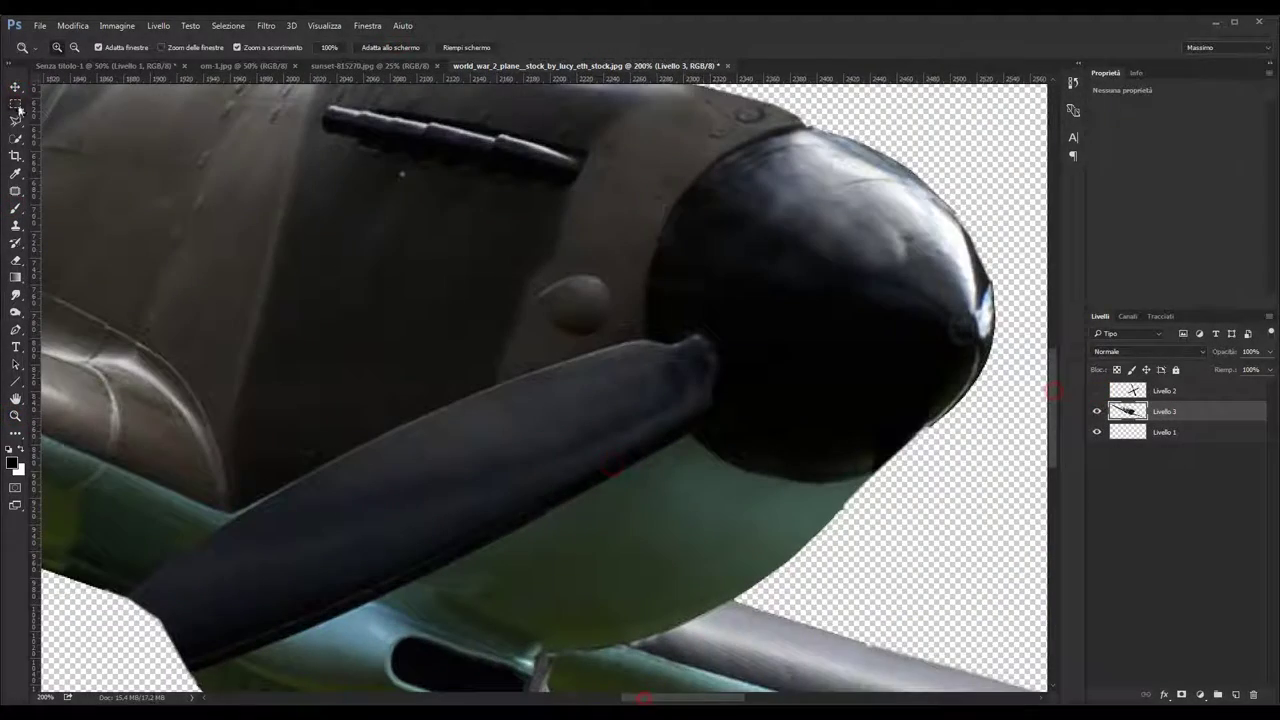
- Copy another chin area, rotate it about 37°, and mask out its left part
left_click(701, 432)
key("ctrl+j")
key("ctrl+t")
left_click_drag(700, 440, 323, 355)
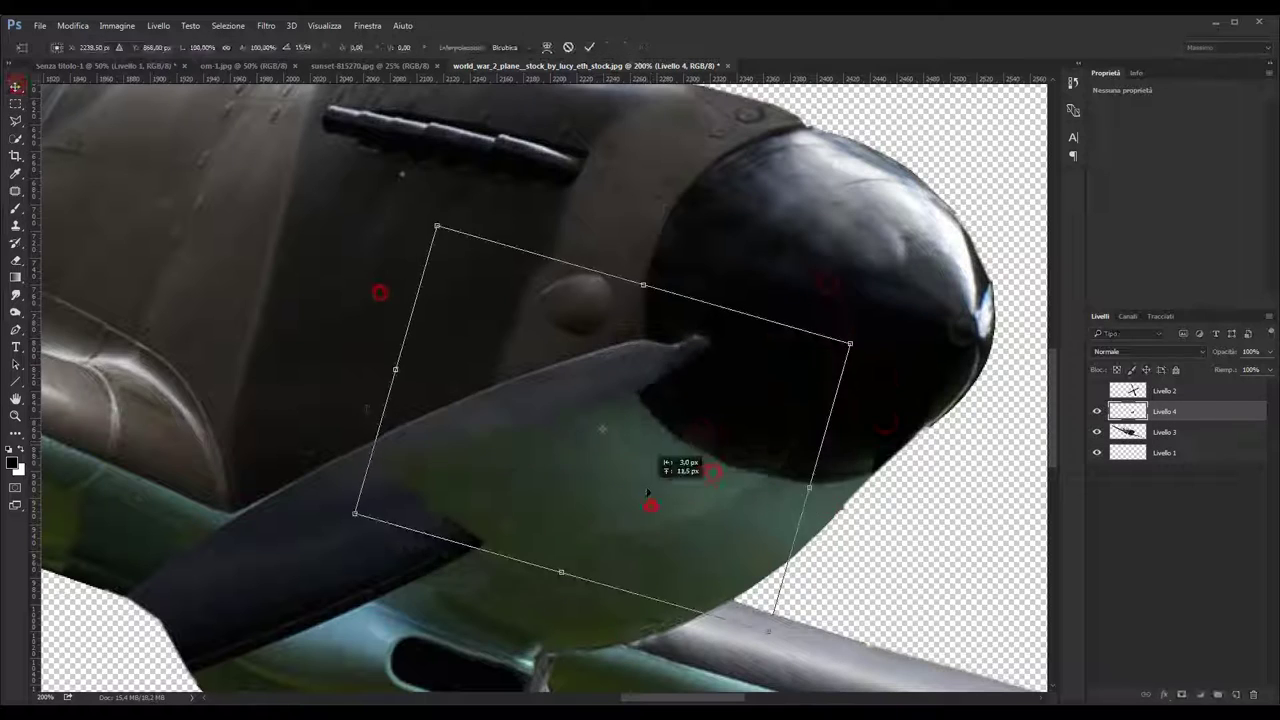
key("Return")
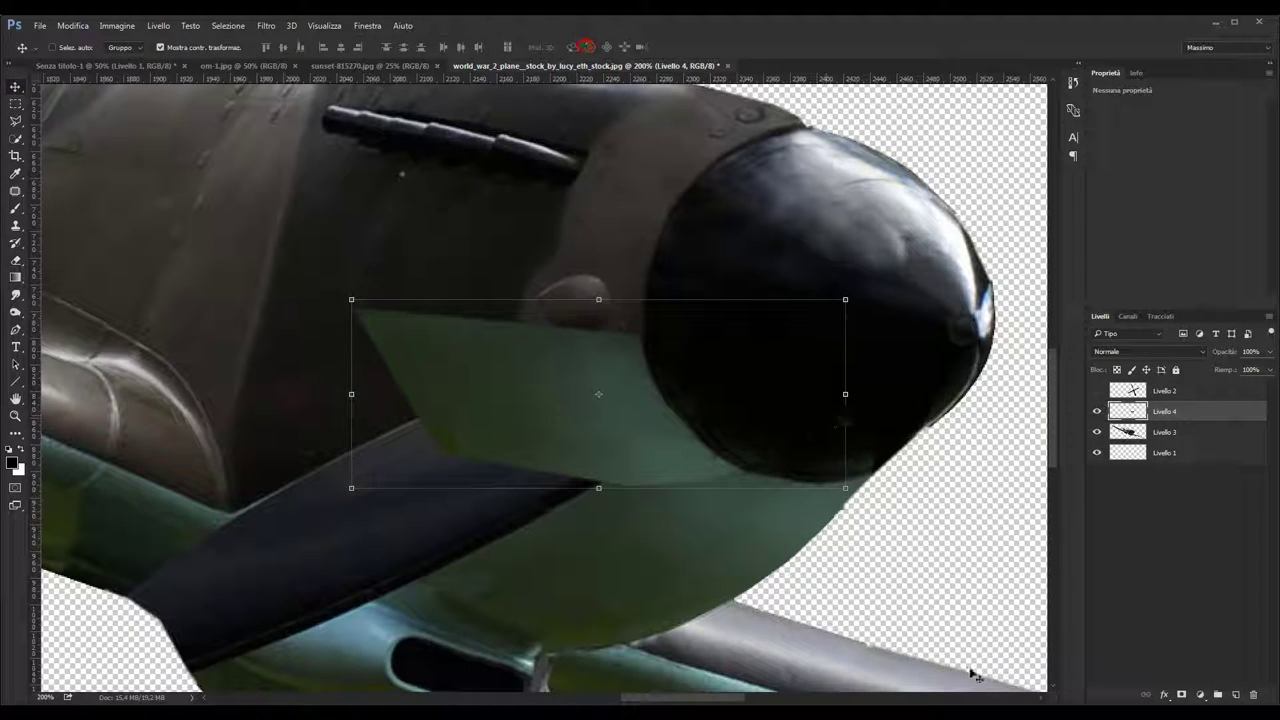
left_click(1181, 694)
key("b")
left_click_drag(400, 400, 550, 385)
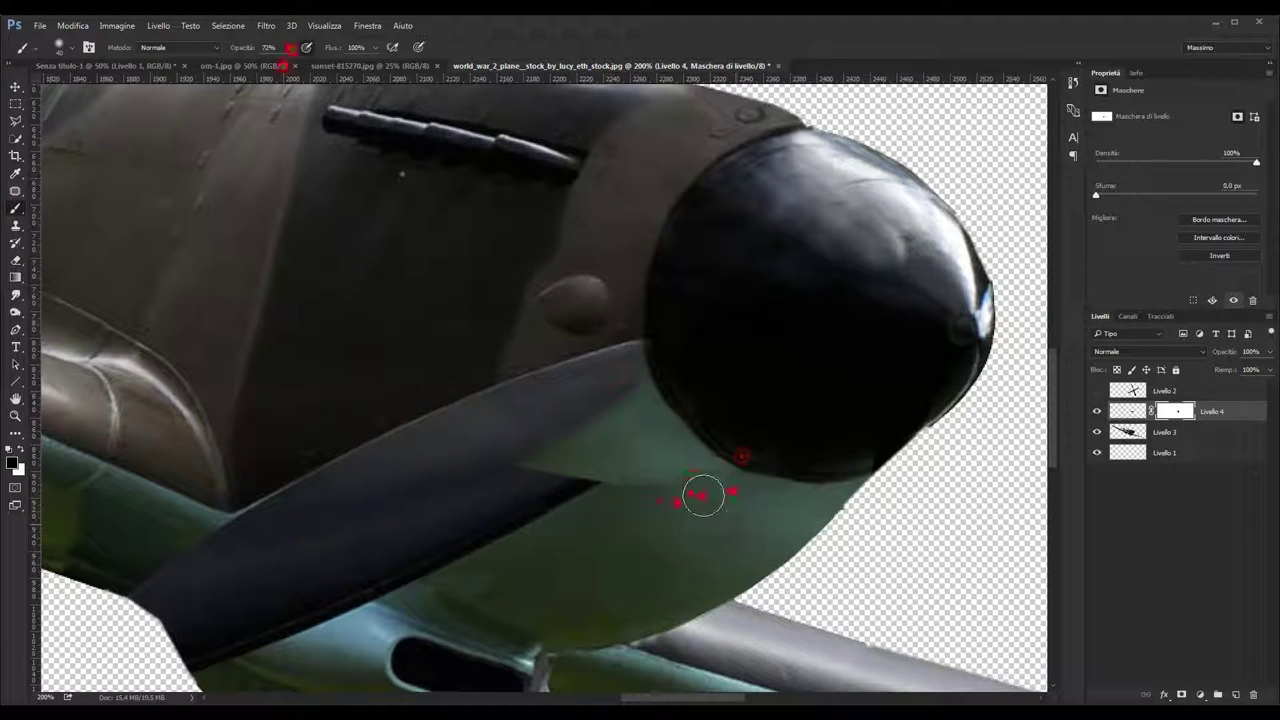
- Copy the area under the spinner, distort and warp it to the chin's curve, and mask its edges
left_click(15, 87)
left_click(1127, 411, "ctrl")
right_click(634, 245)
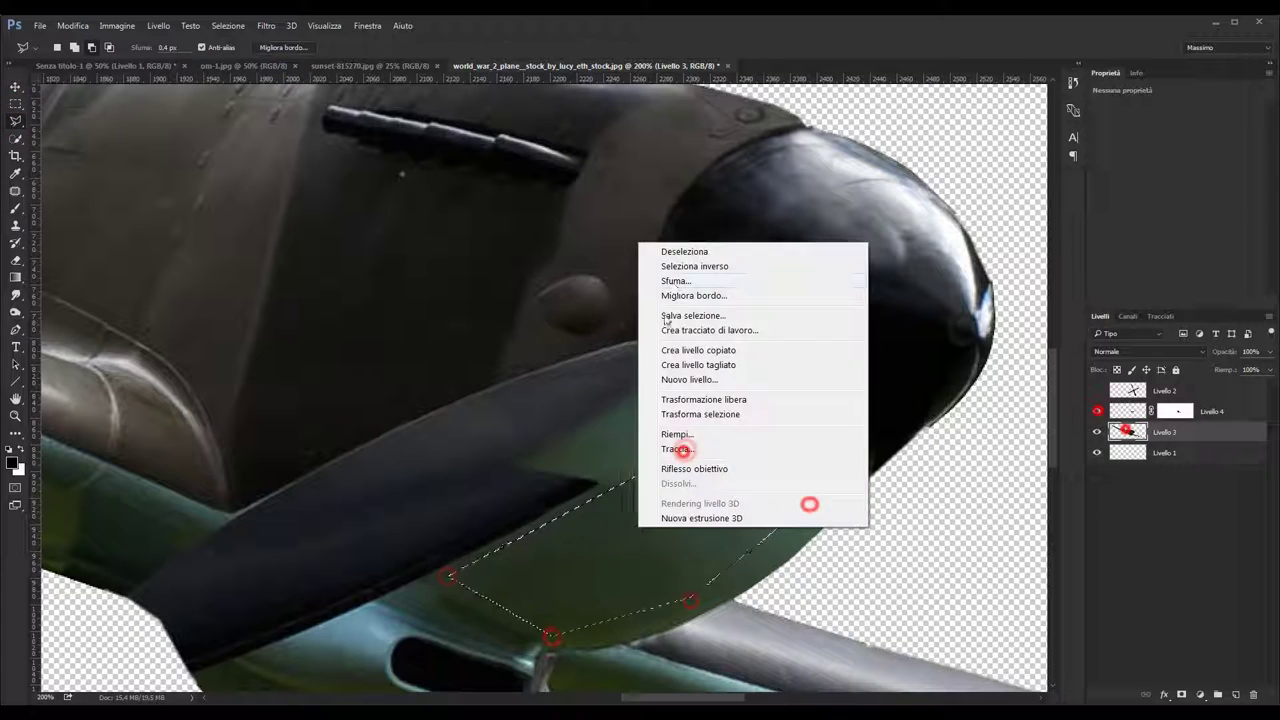
left_click(664, 347)
left_click_drag(649, 511, 658, 511)
key("ctrl+t")
left_click_drag(720, 443, 777, 371)
right_click(417, 397)
left_click(457, 522)
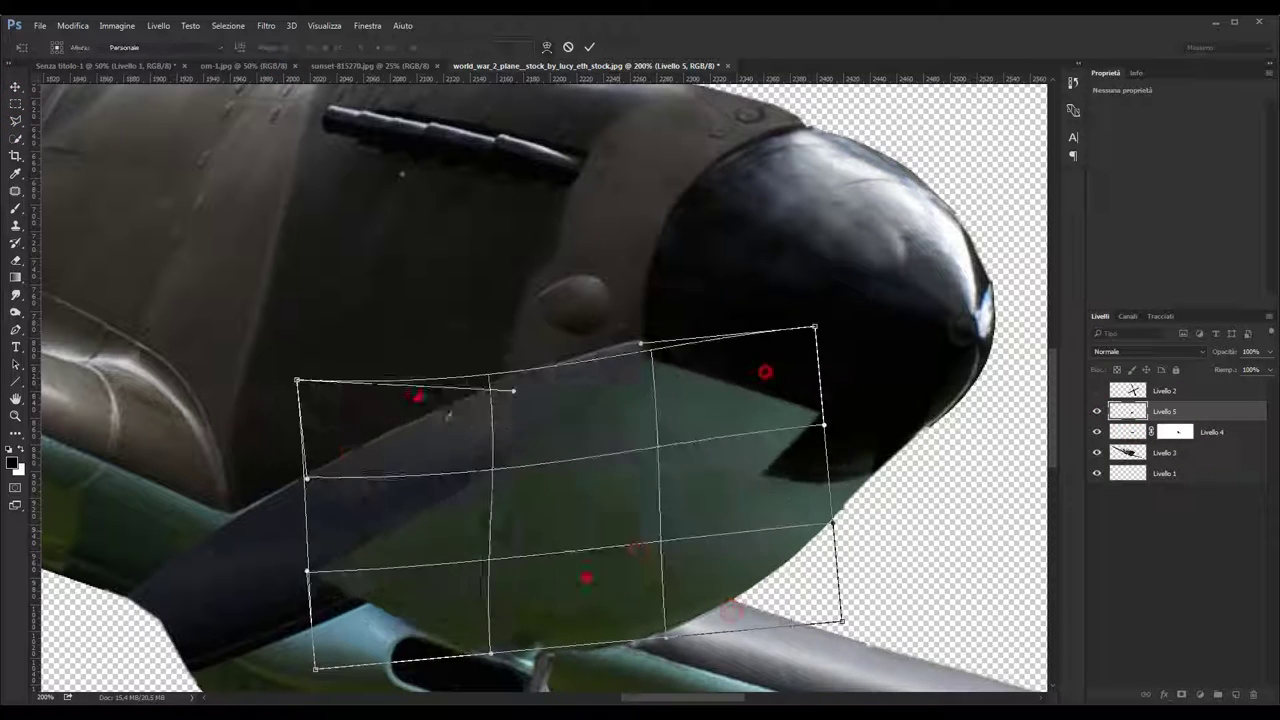
left_click_drag(605, 426, 590, 516)
left_click(589, 47)
left_click(1181, 694)
key("b")
left_click_drag(800, 405, 815, 445)
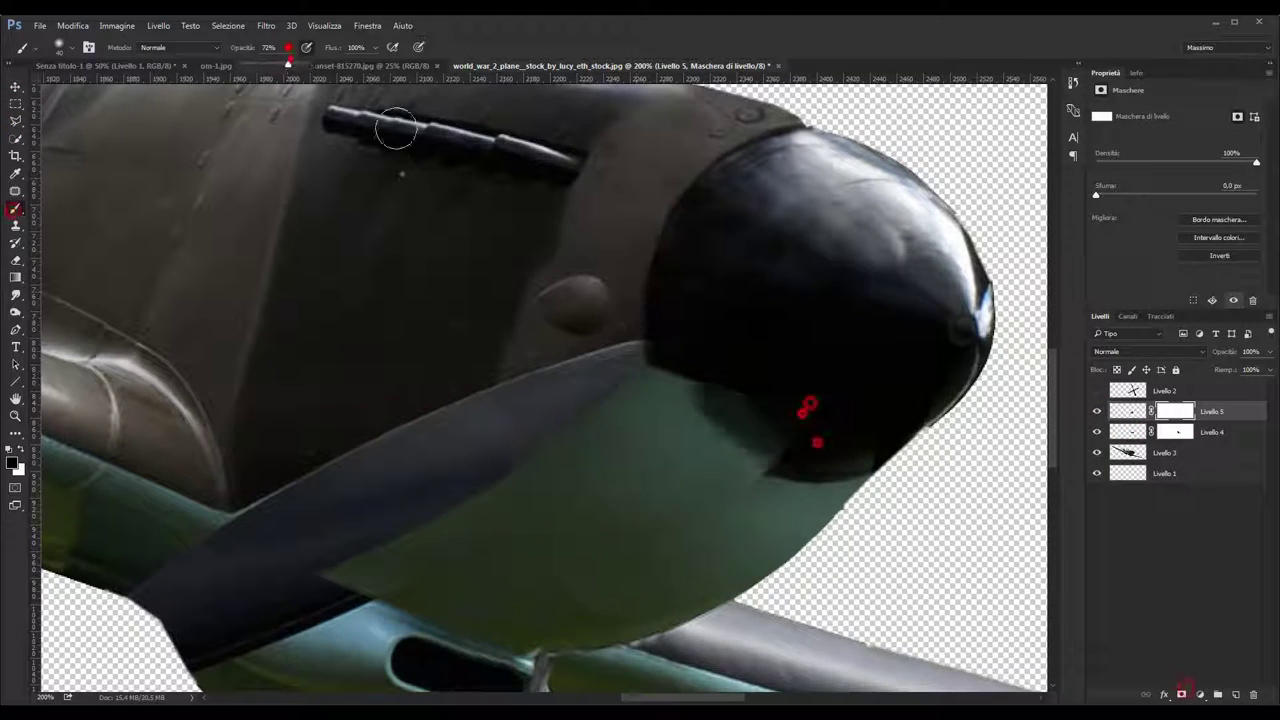
left_click_drag(707, 346, 685, 376)
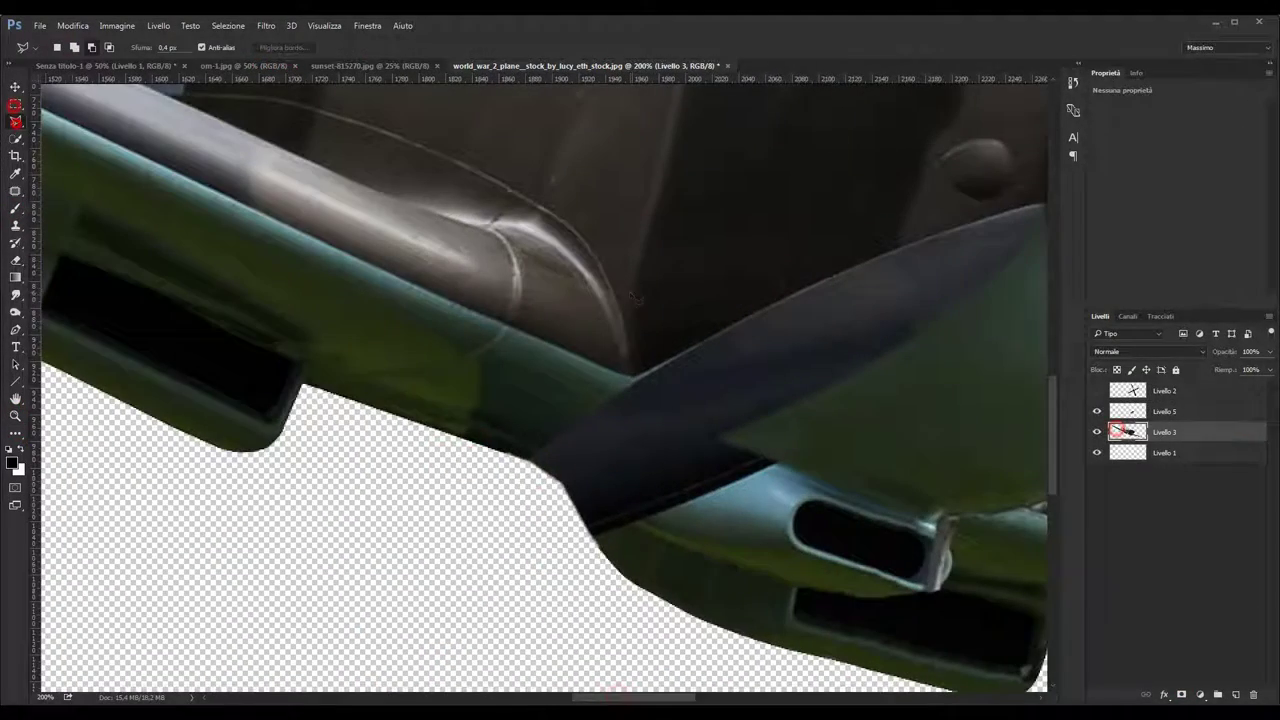
- Clip the wing patch to the layer below, scale and warp it over the blade, and mask it
left_click(1127, 440, "alt")
key("ctrl+t")
left_click_drag(600, 414, 600, 520)
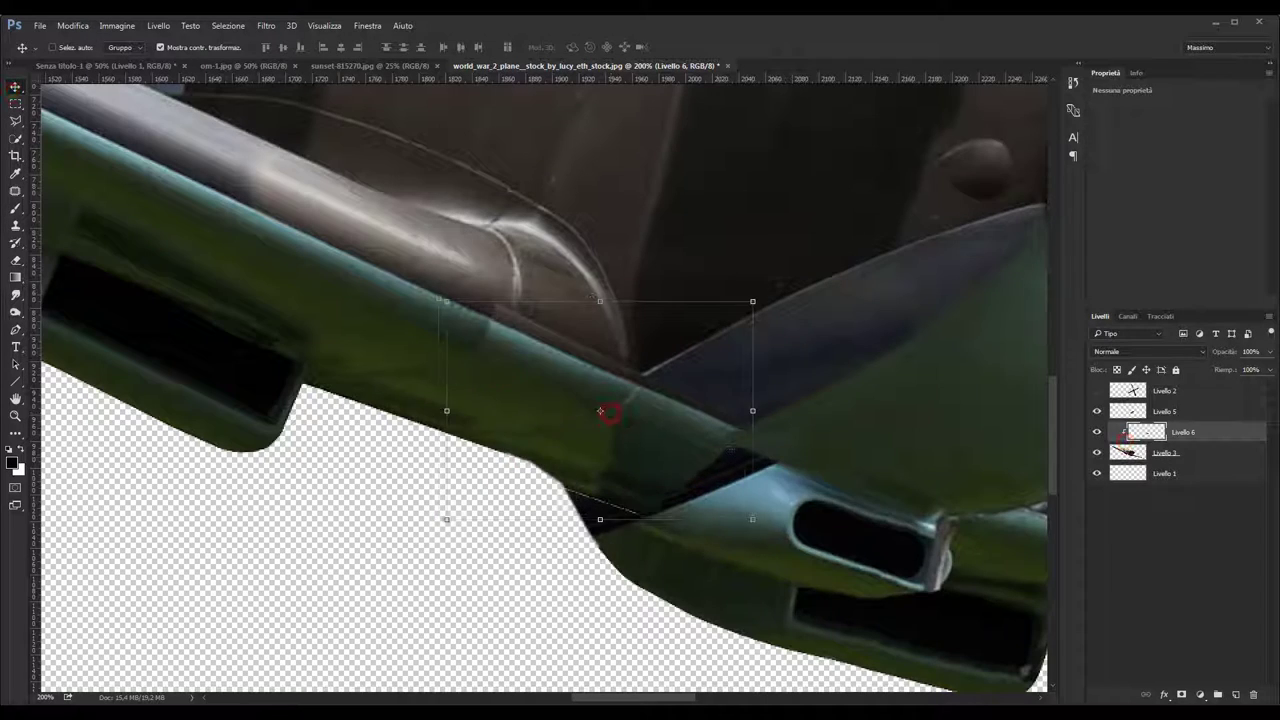
right_click(714, 443)
left_click(747, 541)
left_click_drag(755, 450, 907, 532)
left_click(590, 47)
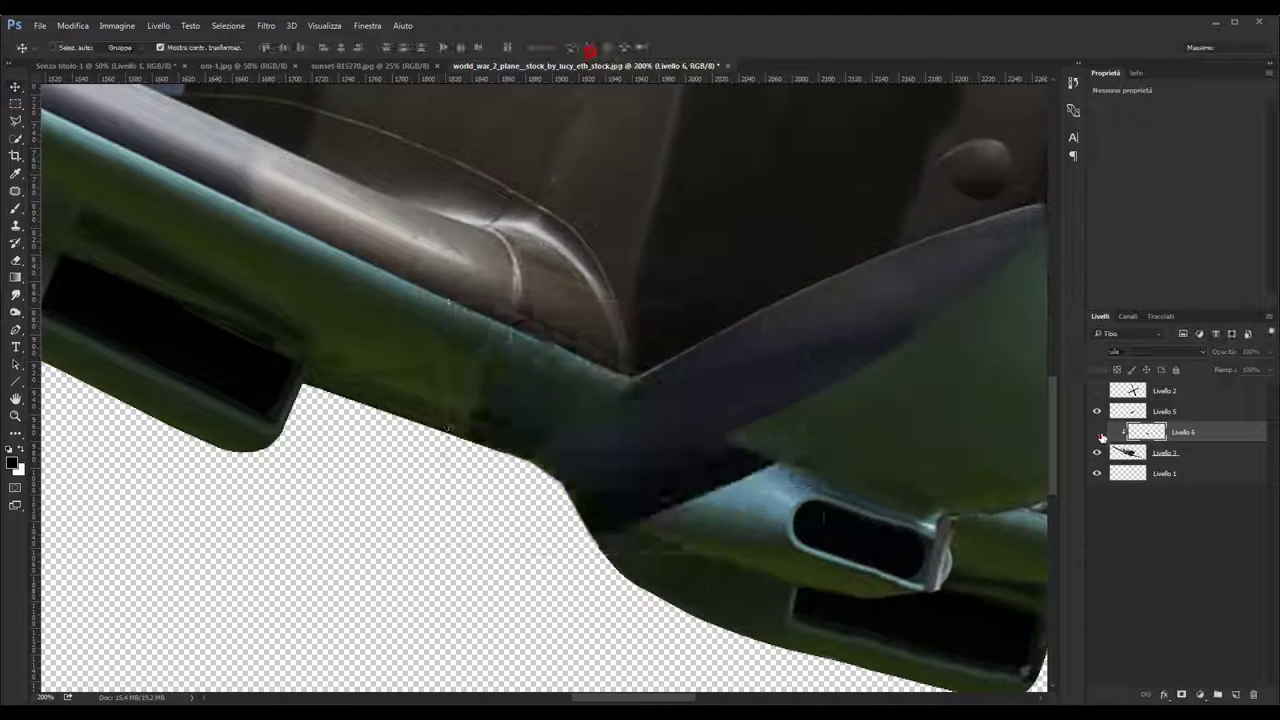
left_click(1181, 694)
key("b")
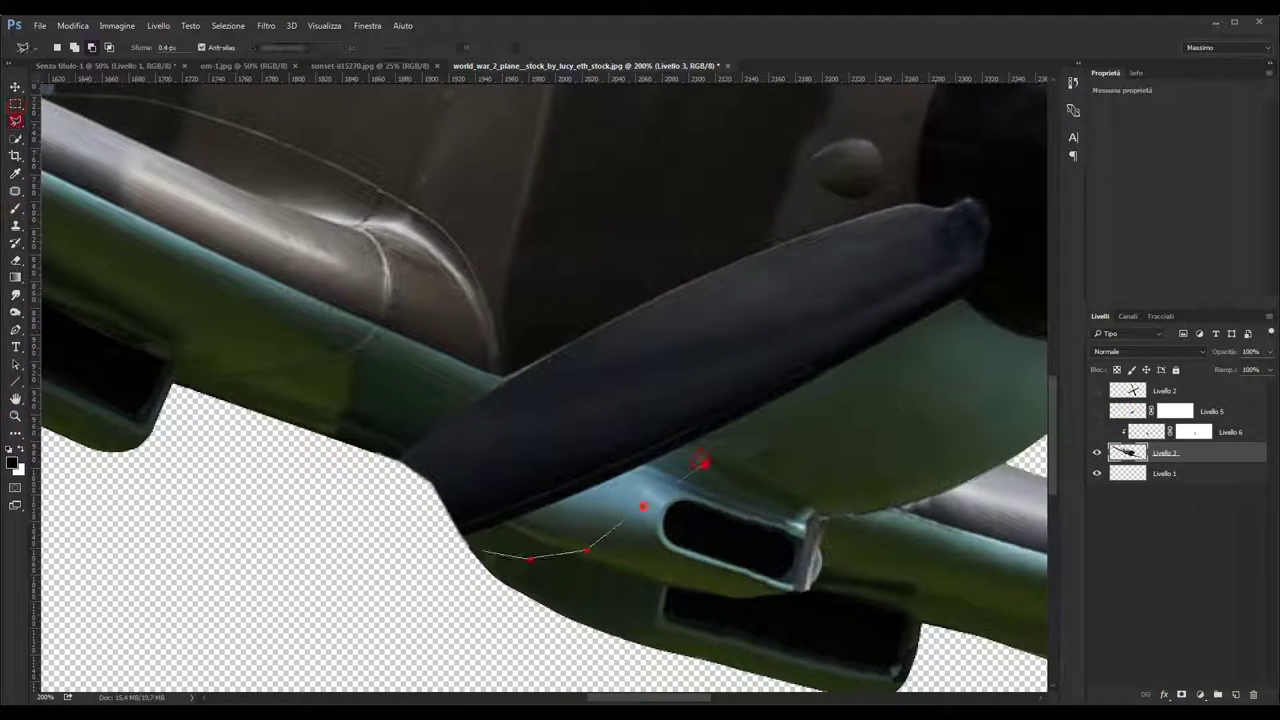
- Copy the fuselage area under the blade, warp it, nudge it 6 px into place, and mask it
left_click(703, 460)
left_click(483, 551)
key("ctrl+t")
right_click(600, 465)
left_click(640, 477)
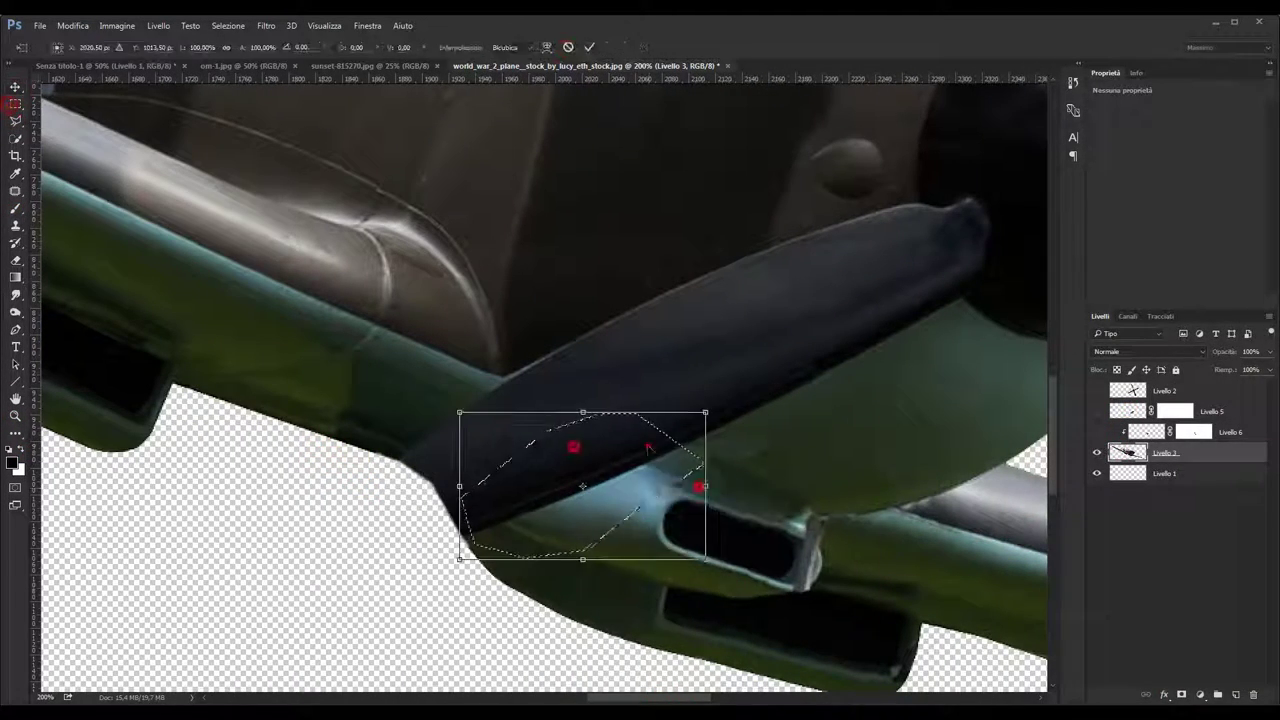
key("Return")
key("ctrl+j")
key("v")
left_click_drag(582, 490, 663, 400)
key("Return")
left_click(1181, 693)
key("b")
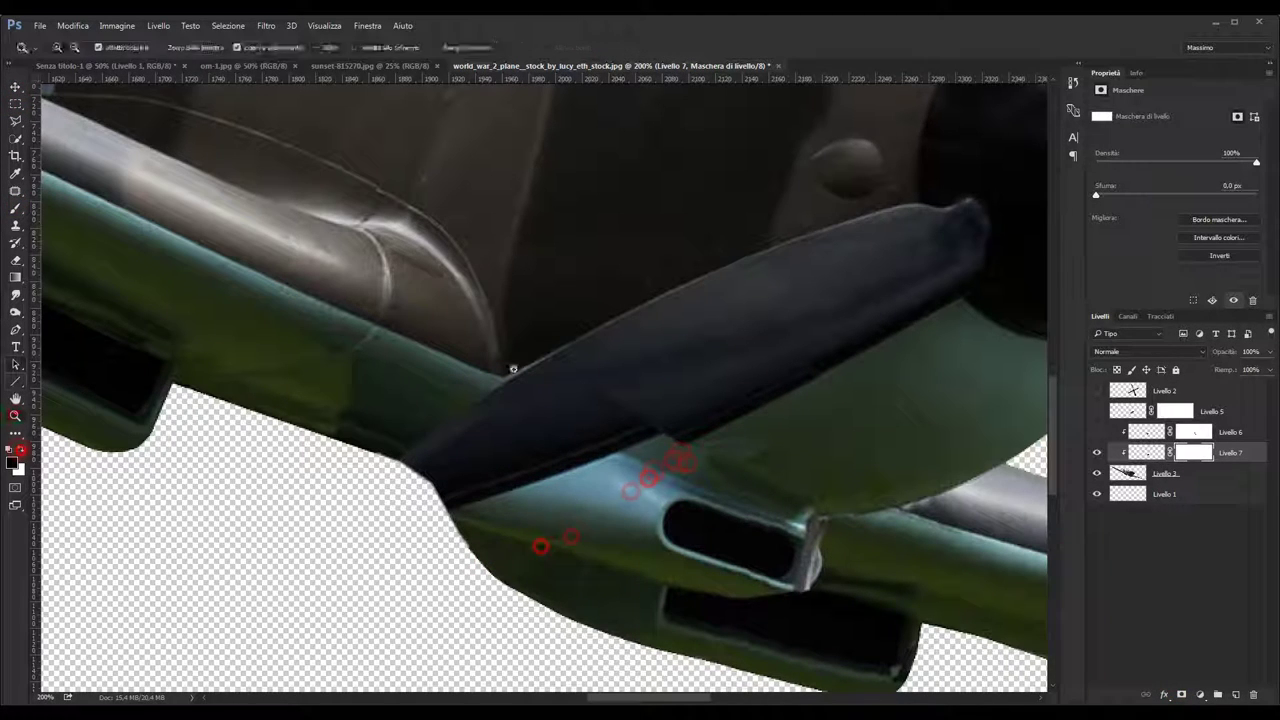
left_click(1097, 452)
left_click(1097, 431)
left_click(1197, 431)
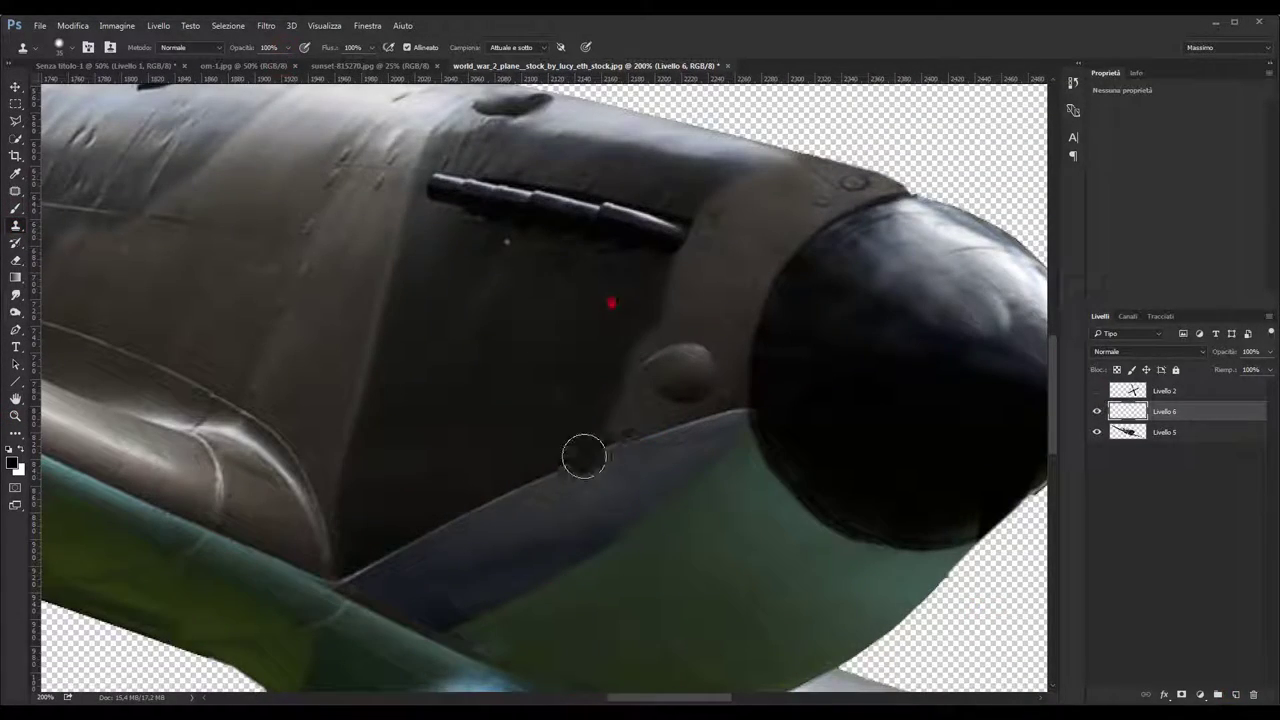
- Clone dark panel over the seam, remaining blade traces and light streak on the nose
mouse_move(584, 457)
left_mouse_down()
mouse_move(400, 551)
mouse_move(391, 583)
left_mouse_up()
left_click(519, 544)
left_click(555, 398)
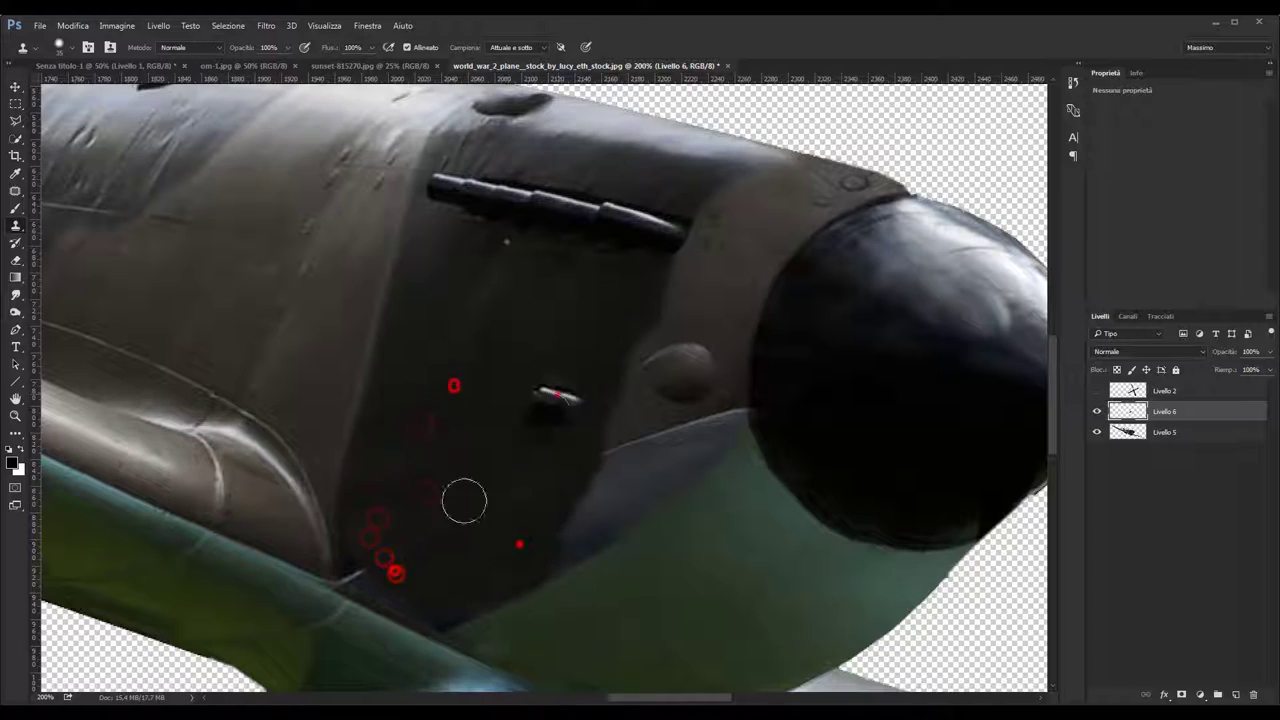
left_click(495, 349, "alt")
left_click_drag(564, 390, 547, 426)
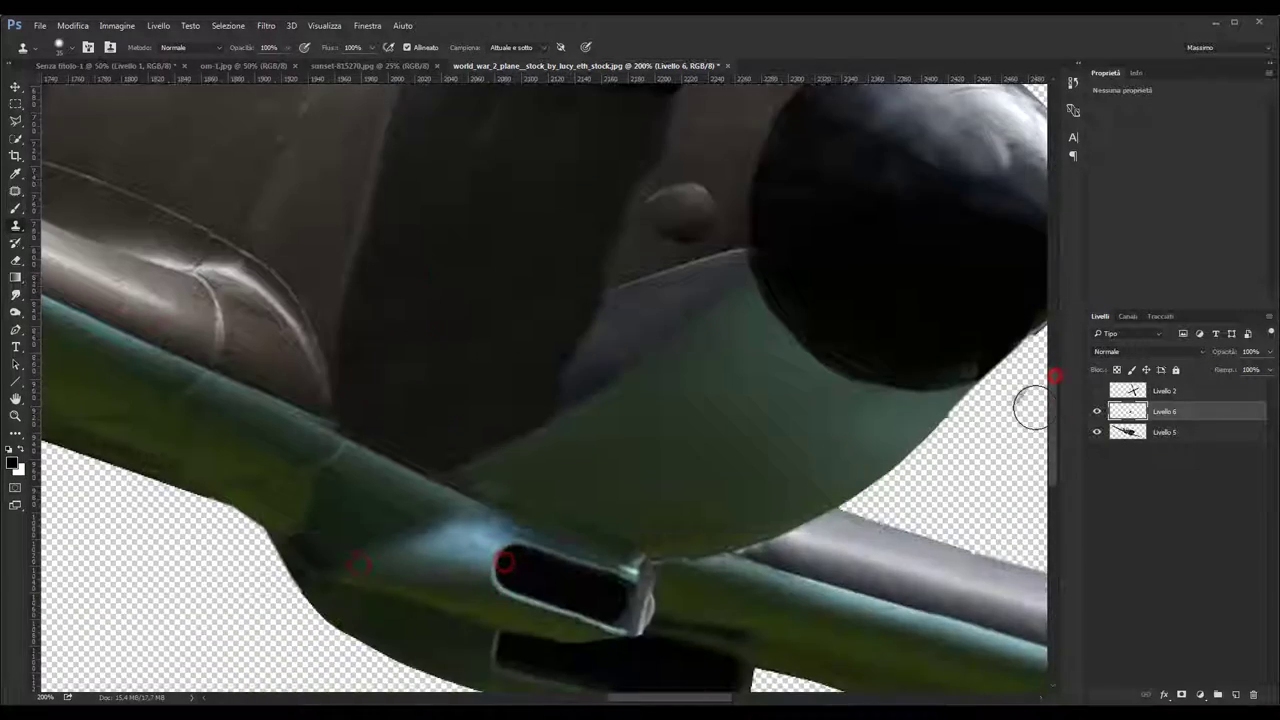
- Add an empty cleanup layer, then rotate the propeller copy into an eight-blade propeller
double_click(15, 415)
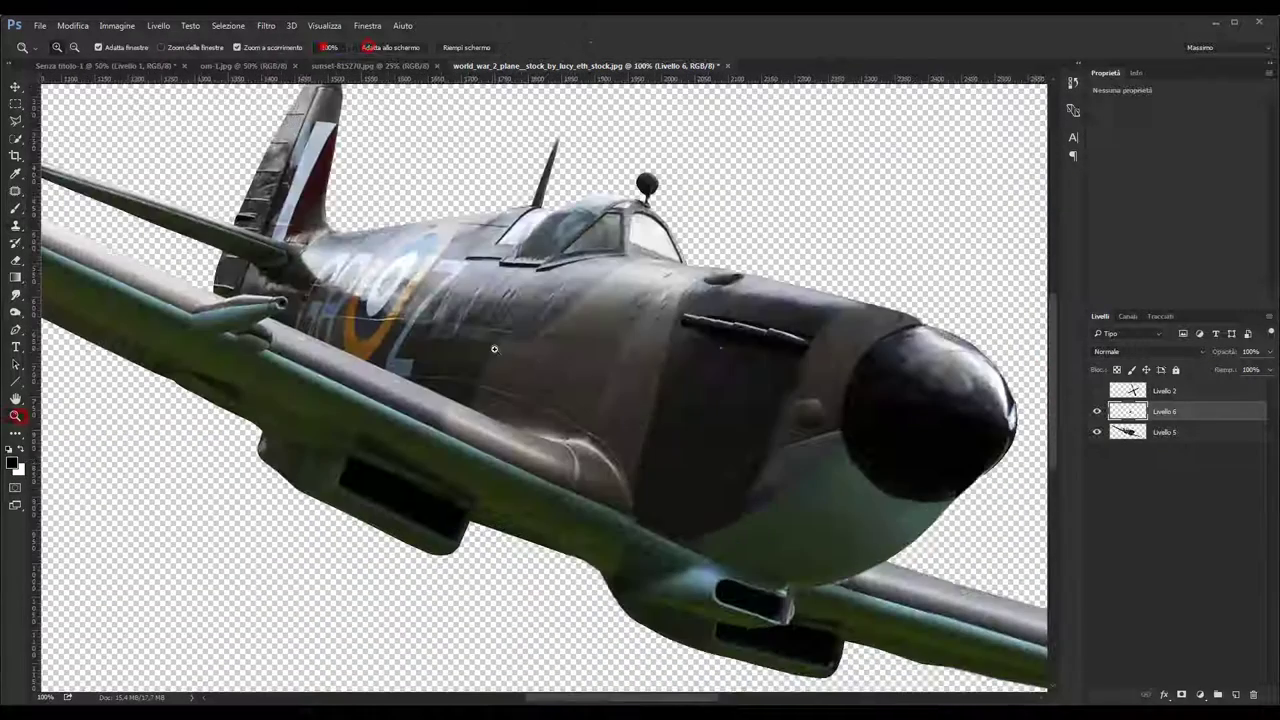
left_click(1128, 411)
left_click(663, 486)
key("ctrl+shift+alt+n")
key("s")
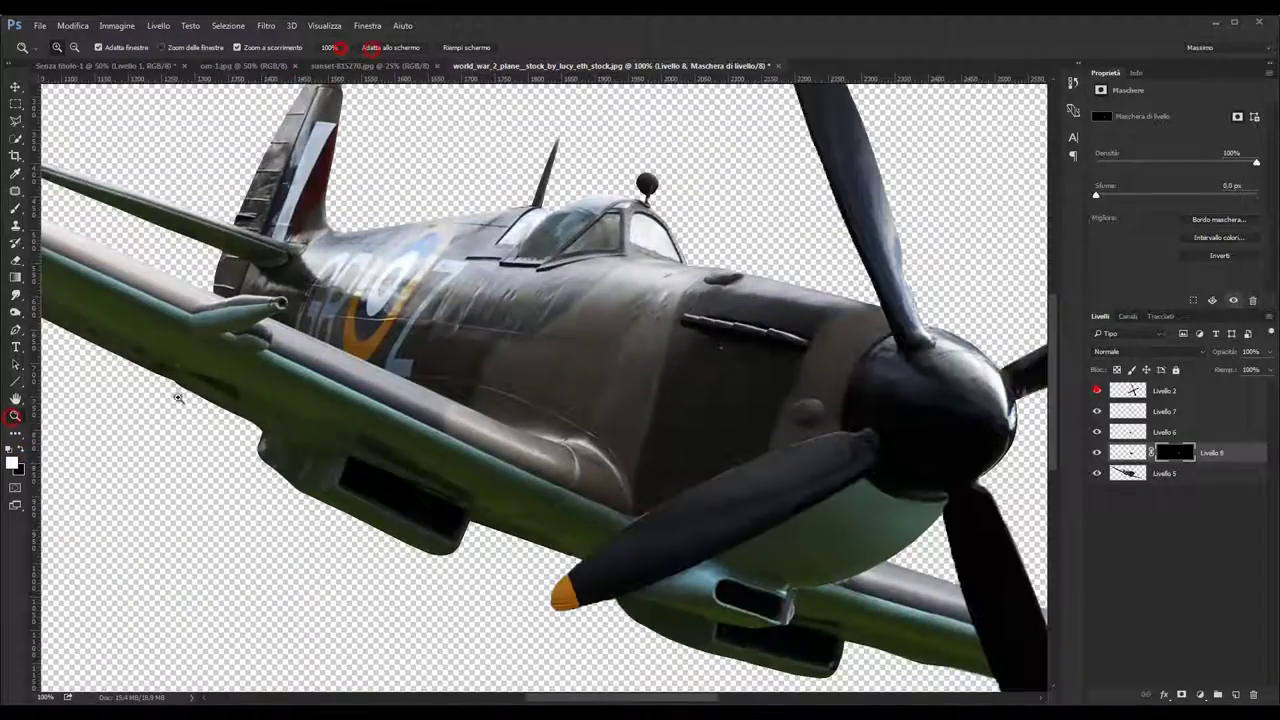
key("ctrl+t")
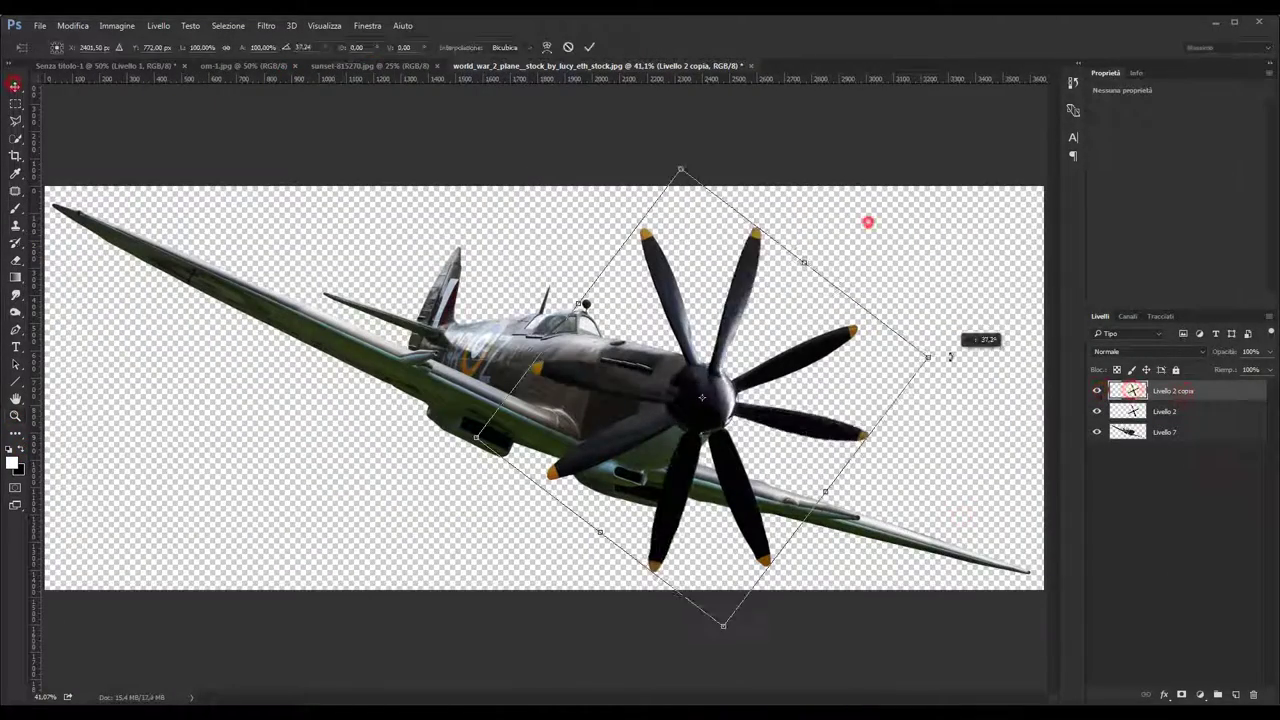
left_click_drag(868, 217, 700, 617)
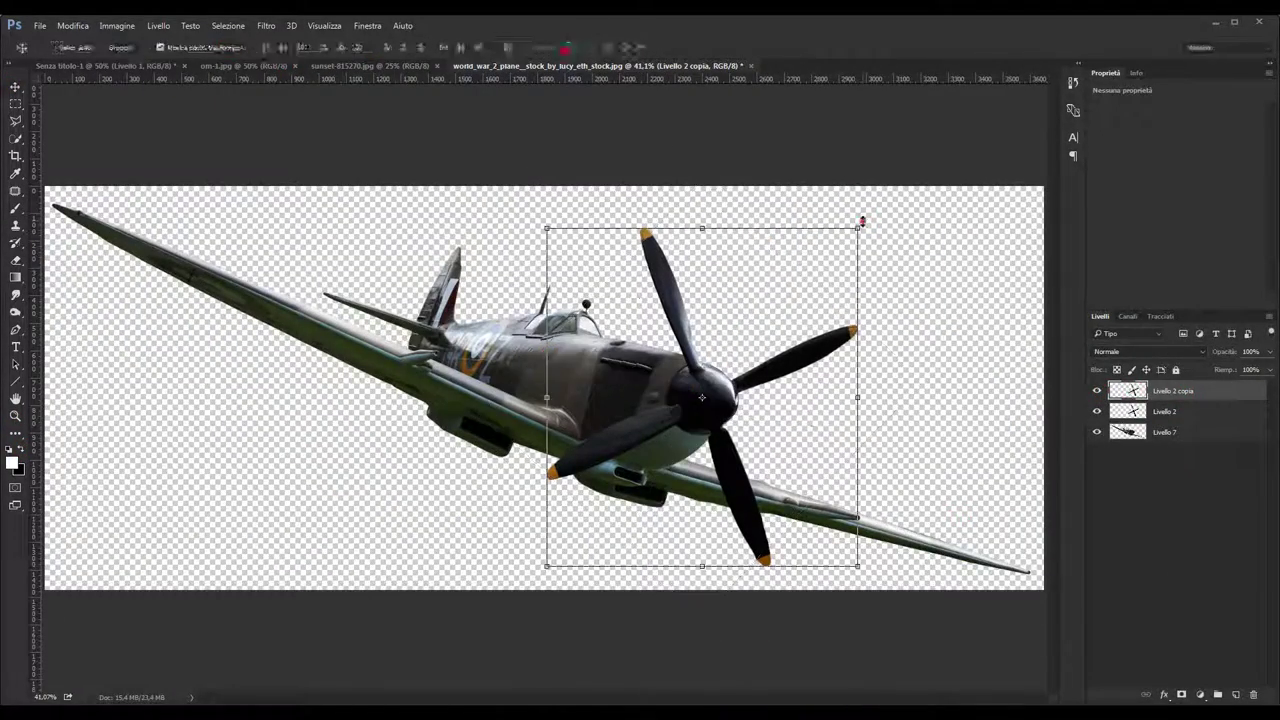
- Apply a Spin Blur fitted to the propeller disc
left_click(266, 25)
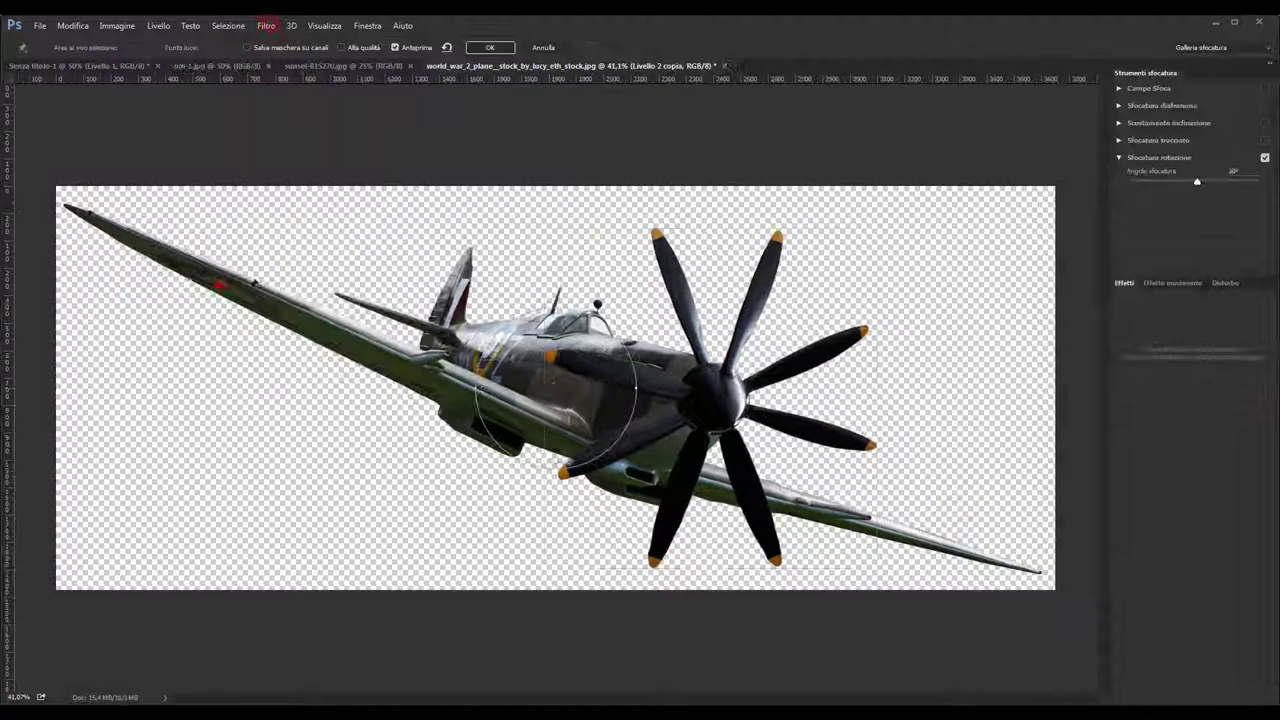
left_click_drag(877, 266, 866, 274)
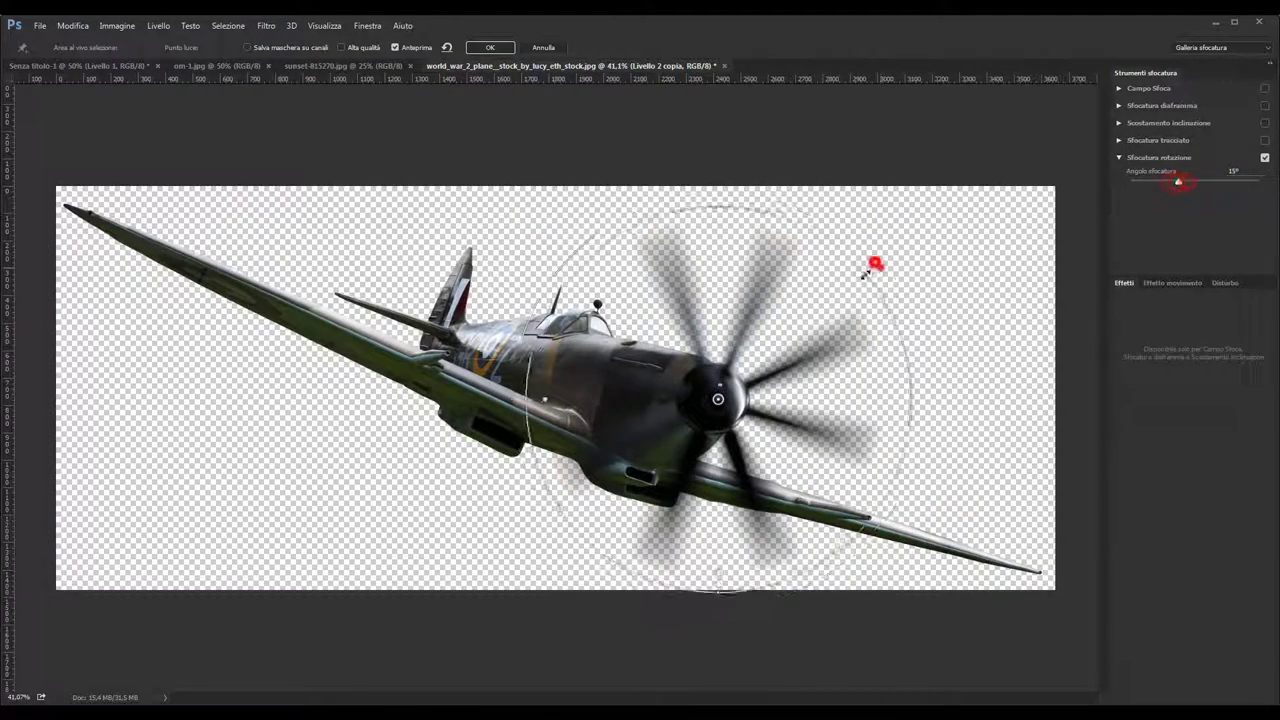
left_click(1160, 88)
left_click(1175, 181)
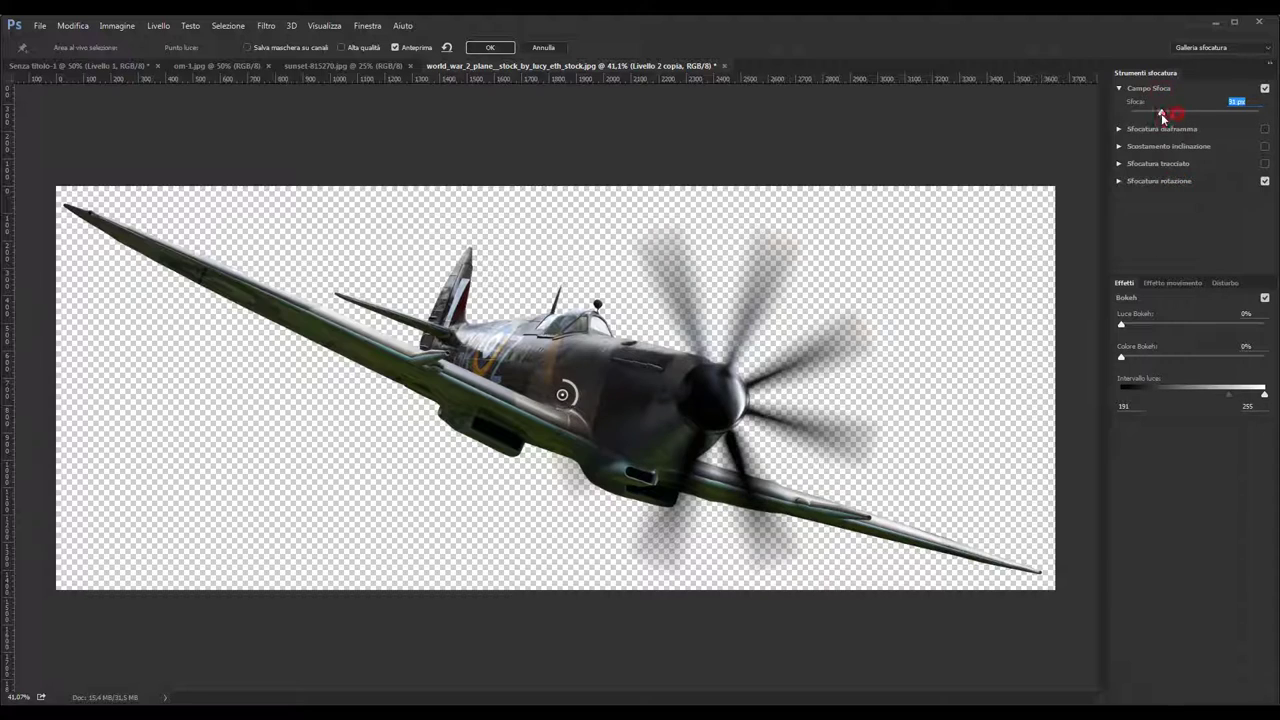
left_click(1175, 181)
left_click(507, 49)
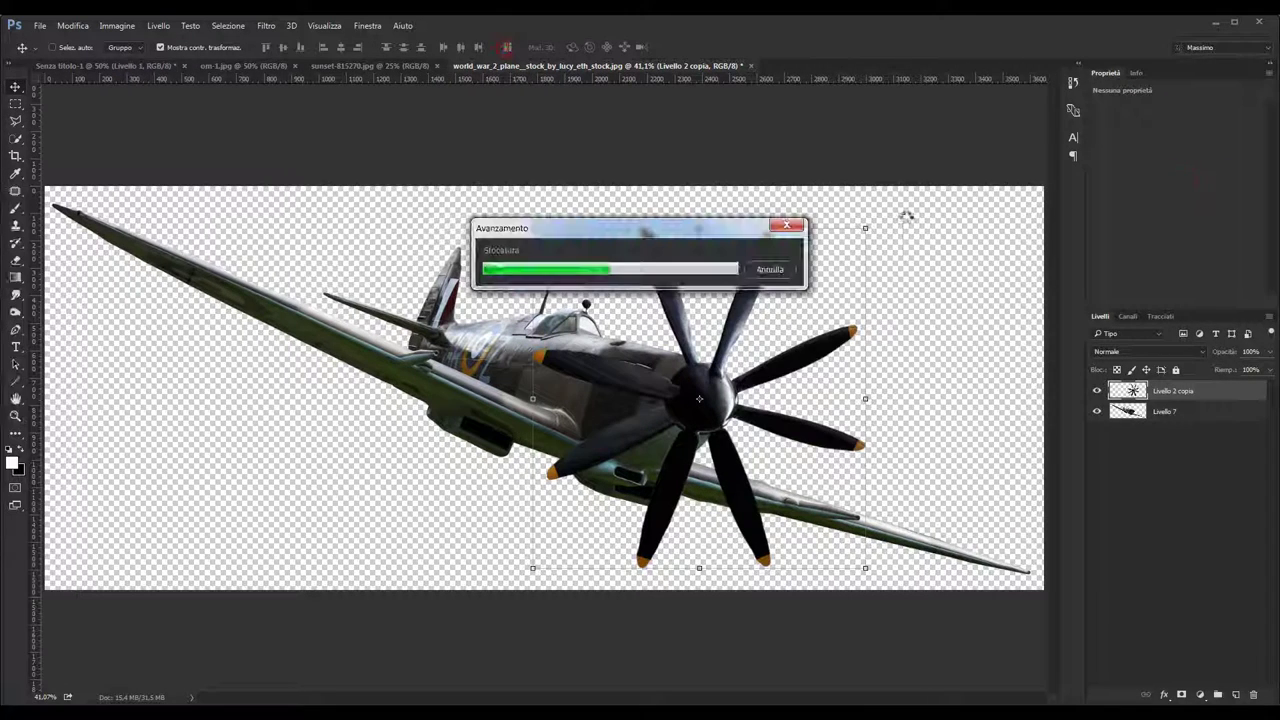
- Duplicate the plane layer, apply Motion Blur, and reveal it over the tail and fuselage through a black mask
left_click(1165, 411)
key("ctrl+j")
left_click(266, 25)
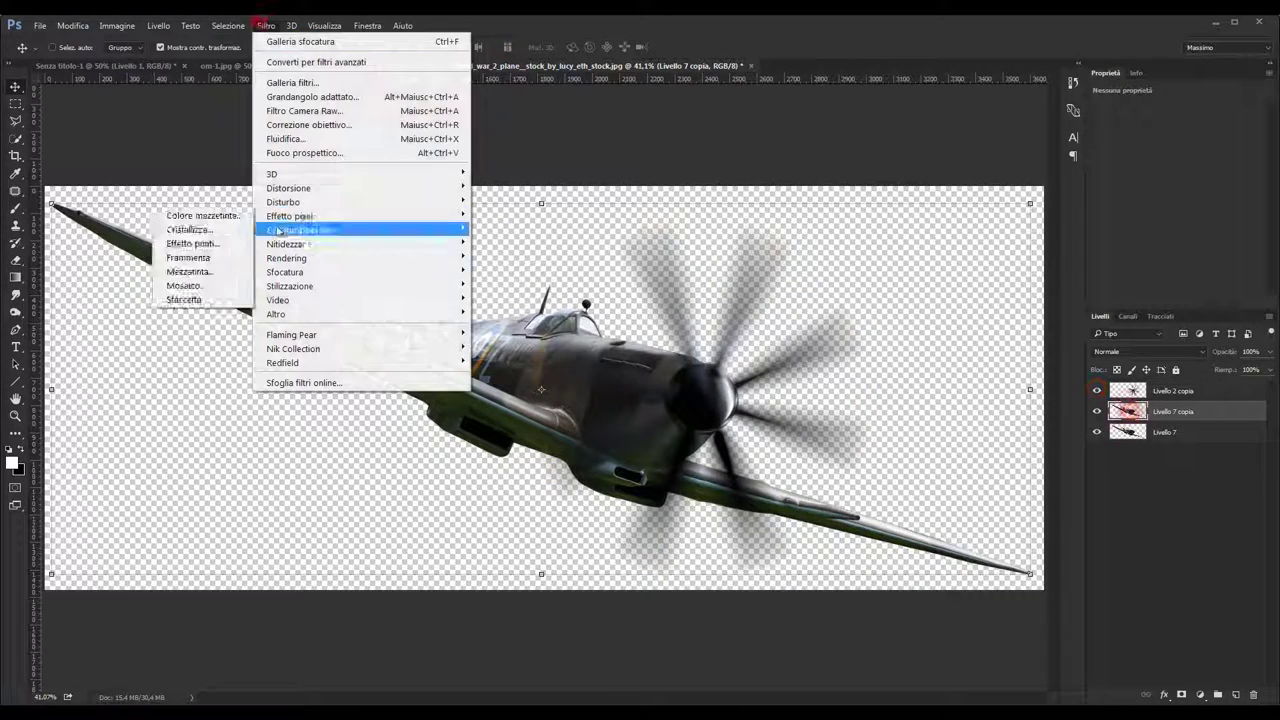
left_click(200, 300)
key("Return")
left_click(1181, 694, "alt")
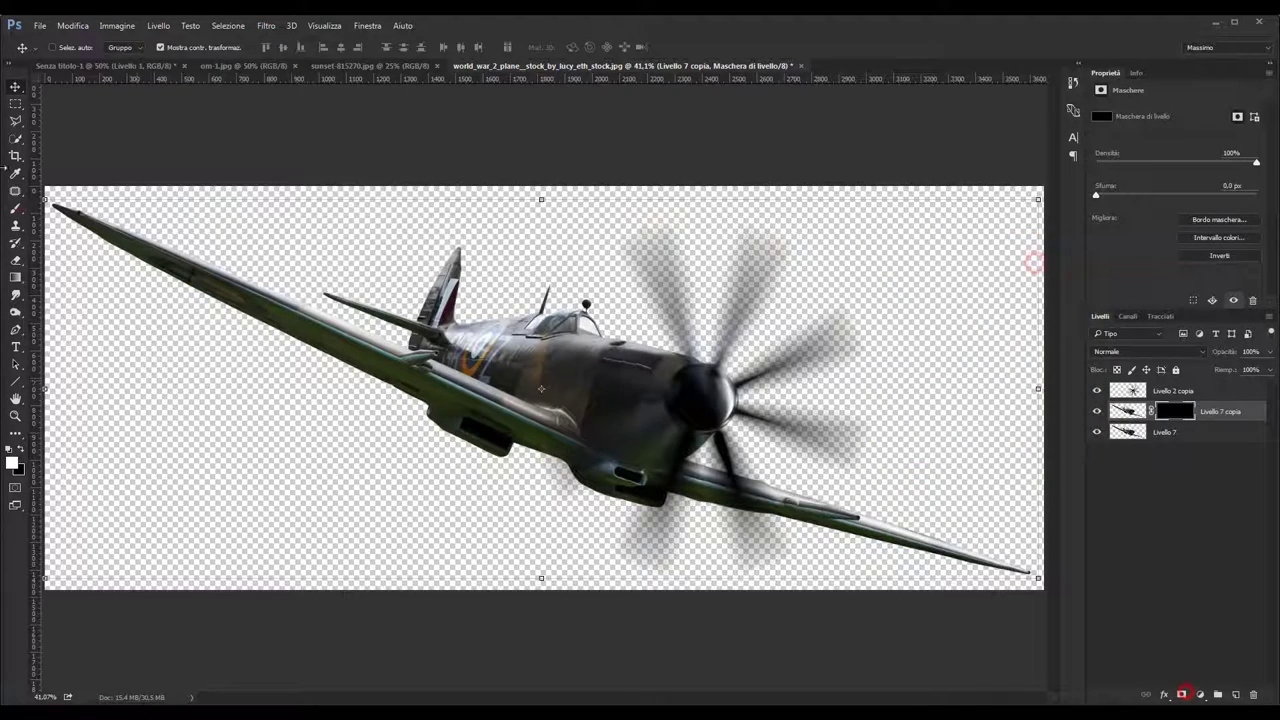
left_click_drag(404, 261, 440, 345)
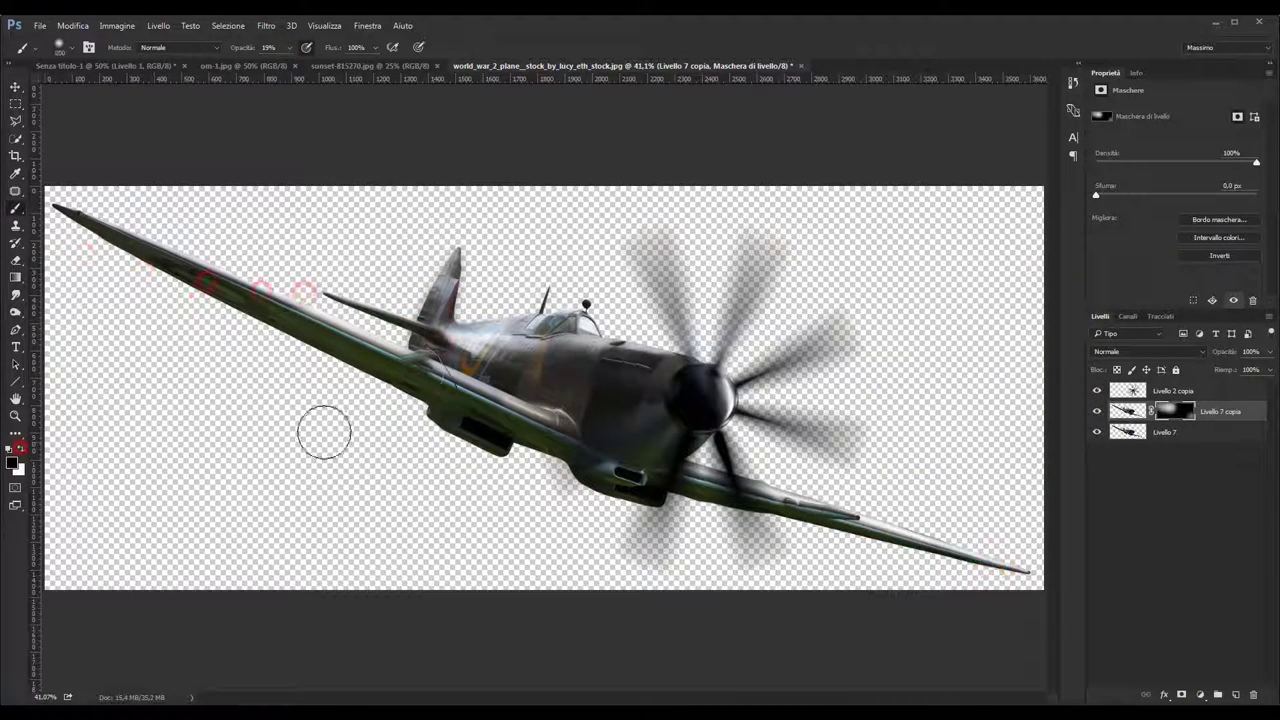
- Group the plane layers into Gruppo 1 and paste the sea photo into Senza titolo-1
key("v")
left_click(1148, 390)
left_click(1207, 428, "shift")
key("ctrl+g")
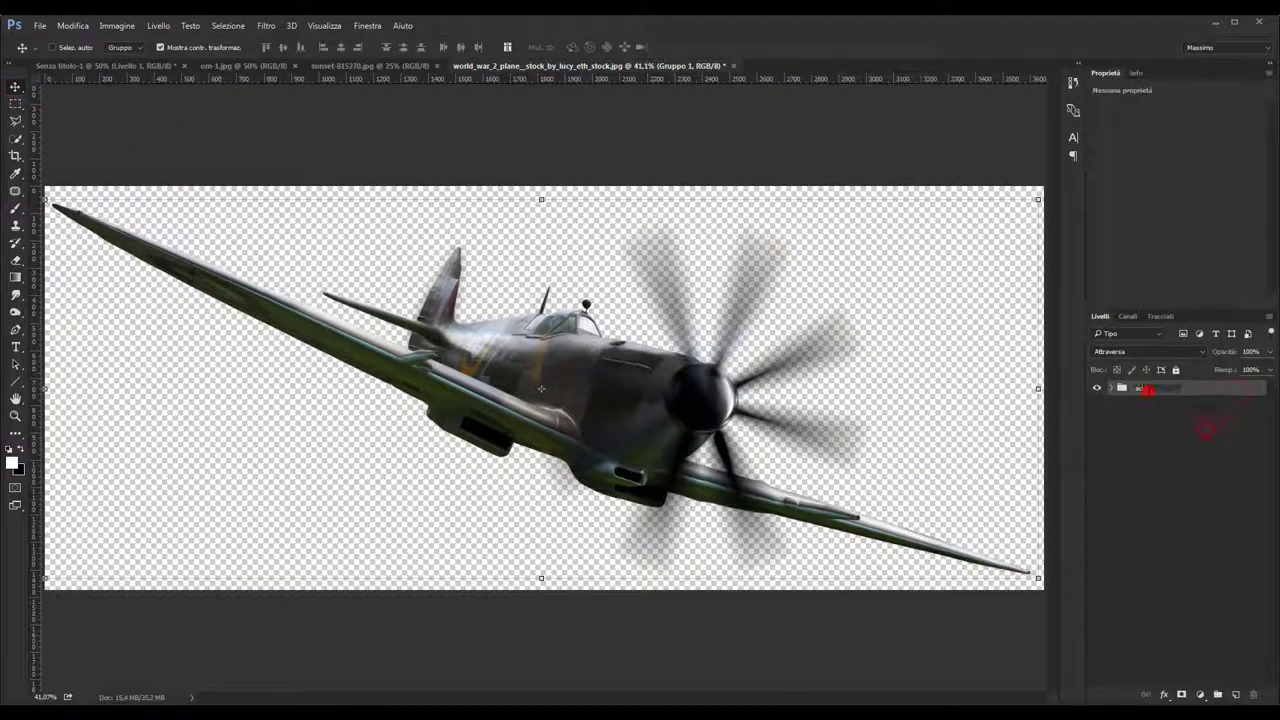
key("ctrl+Tab")
key("ctrl+v")
- Resize the sea photo, then bring in the sunset sky and move it to the top
key("ctrl+t")
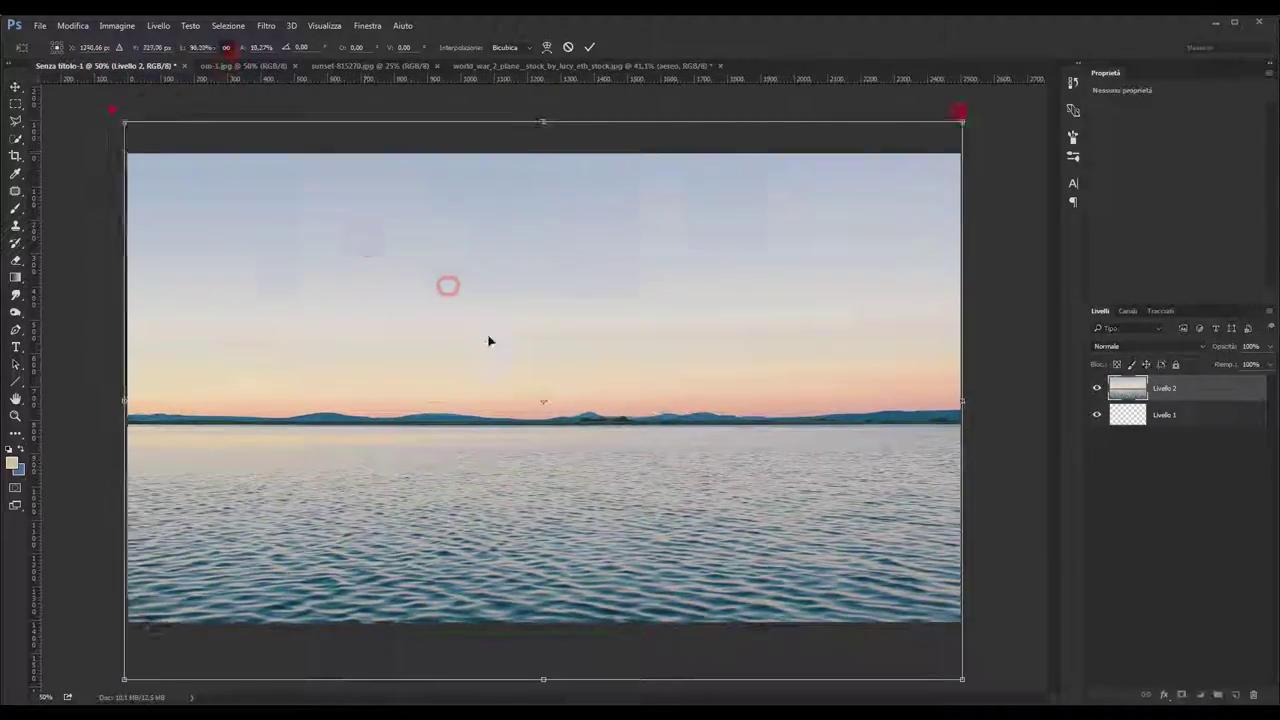
left_click(589, 50)
left_click(370, 65)
left_click_drag(526, 300, 898, 389)
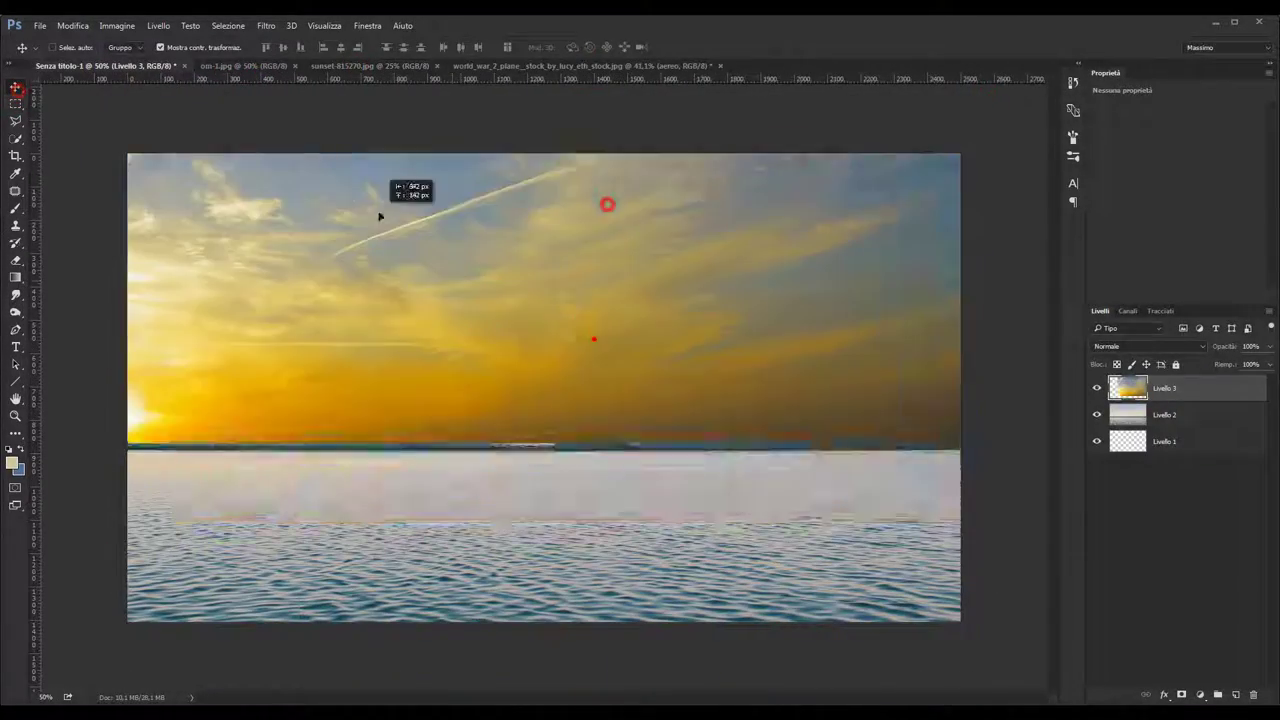
key("ctrl+t")
left_click_drag(594, 340, 829, 380)
left_click(588, 46)
- Put the sea layer above the sunset and fade its top away with a gradient mask
left_click(1165, 414)
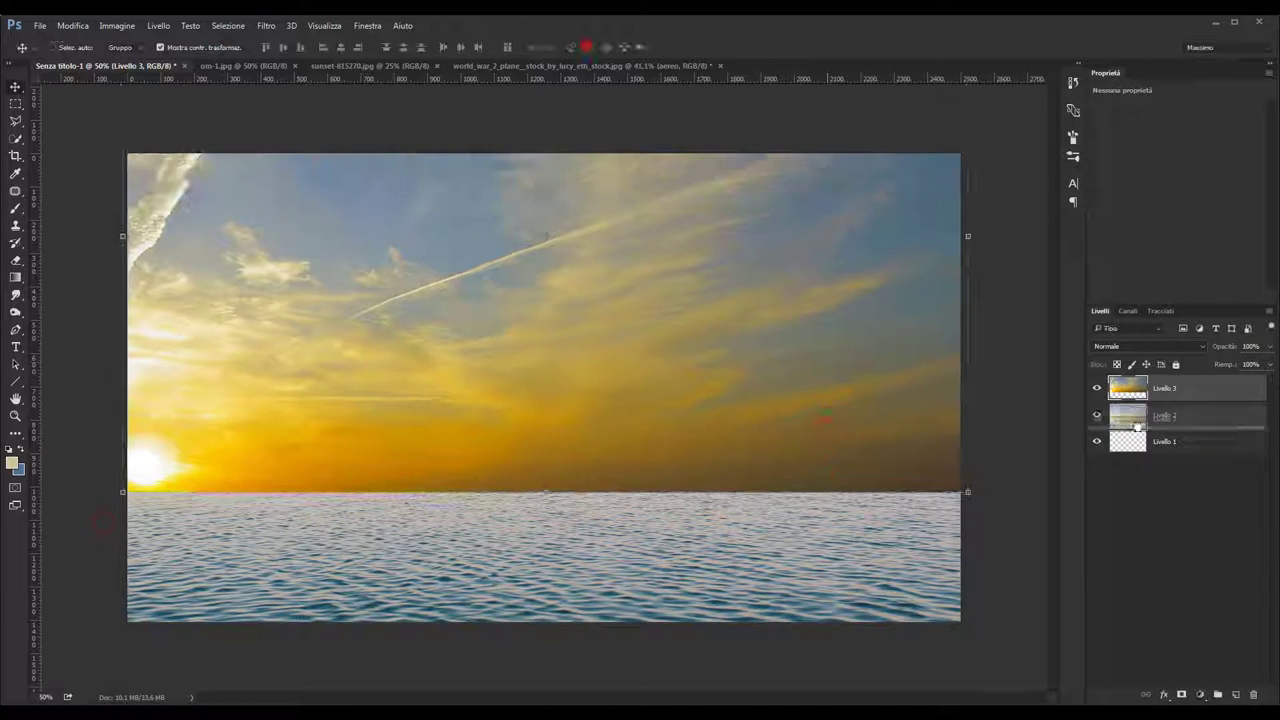
key("ctrl+shift+bracketright")
left_click(15, 277)
left_click(1181, 694)
left_click(75, 47)
left_click(28, 75)
left_click_drag(528, 143, 528, 445)
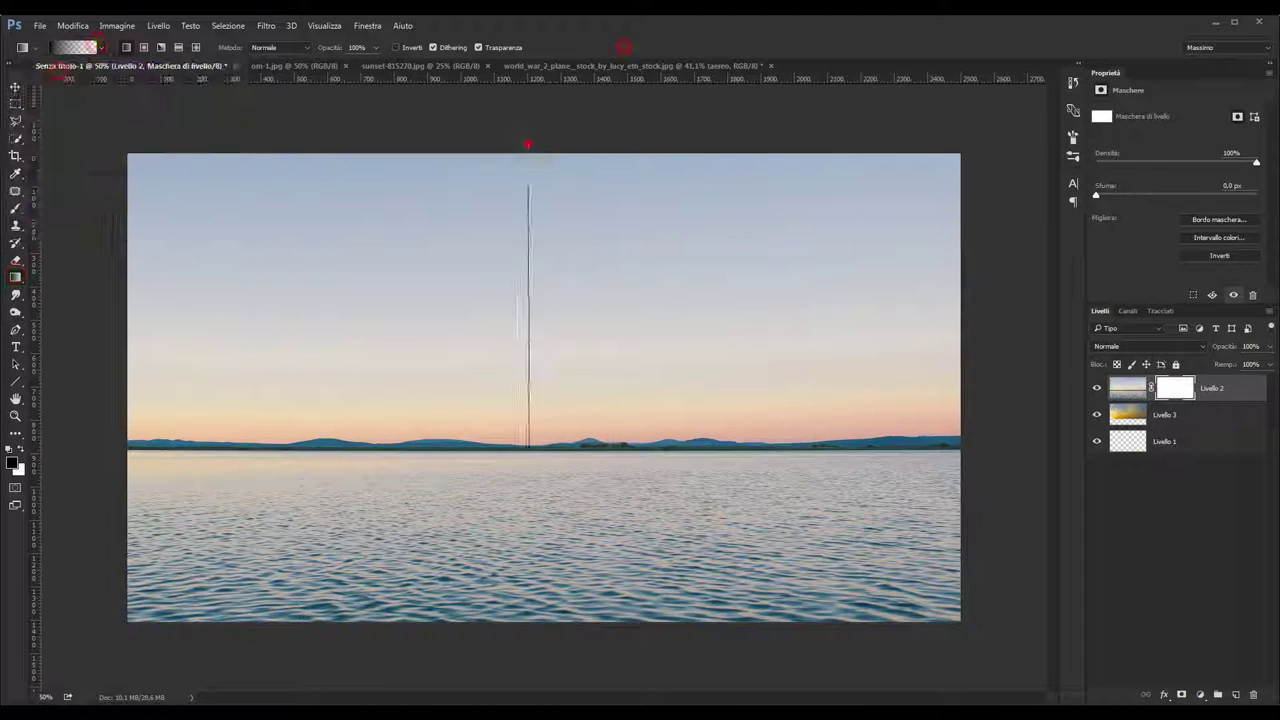
left_click_drag(543, 126, 531, 334)
- Warm the image with Color Balance, shifting midtones toward red and yellow
key("i")
left_click(543, 426)
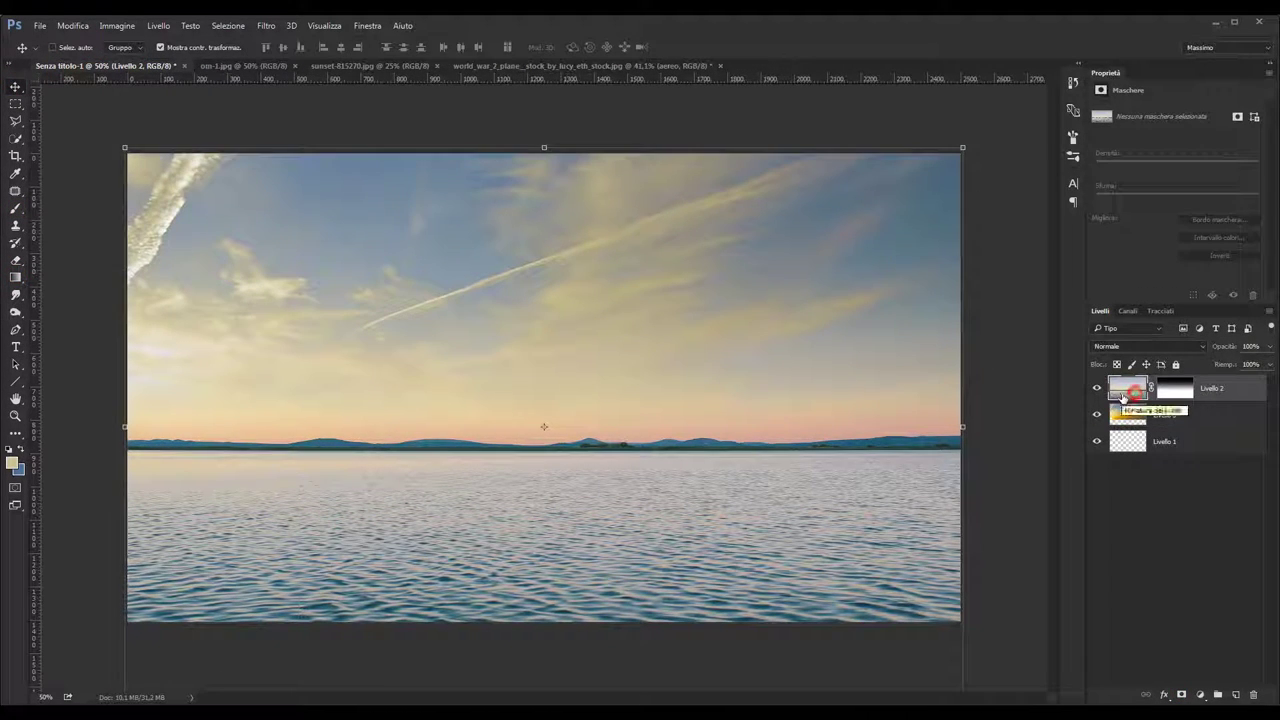
left_click(117, 25)
left_click(334, 154)
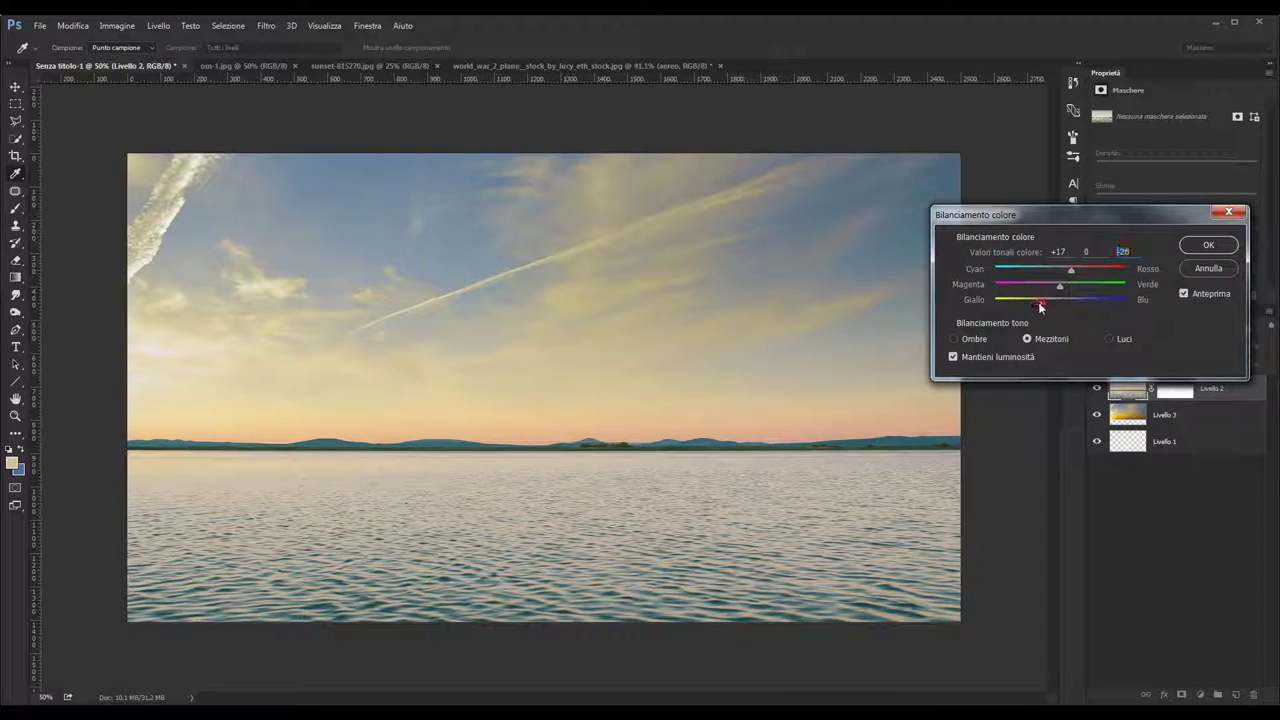
left_click(1208, 245)
- Duplicate the sea and sky layers, merge the copies, and group the originals
key("z")
left_click(506, 426)
left_click(390, 47)
left_click(1200, 414, "ctrl")
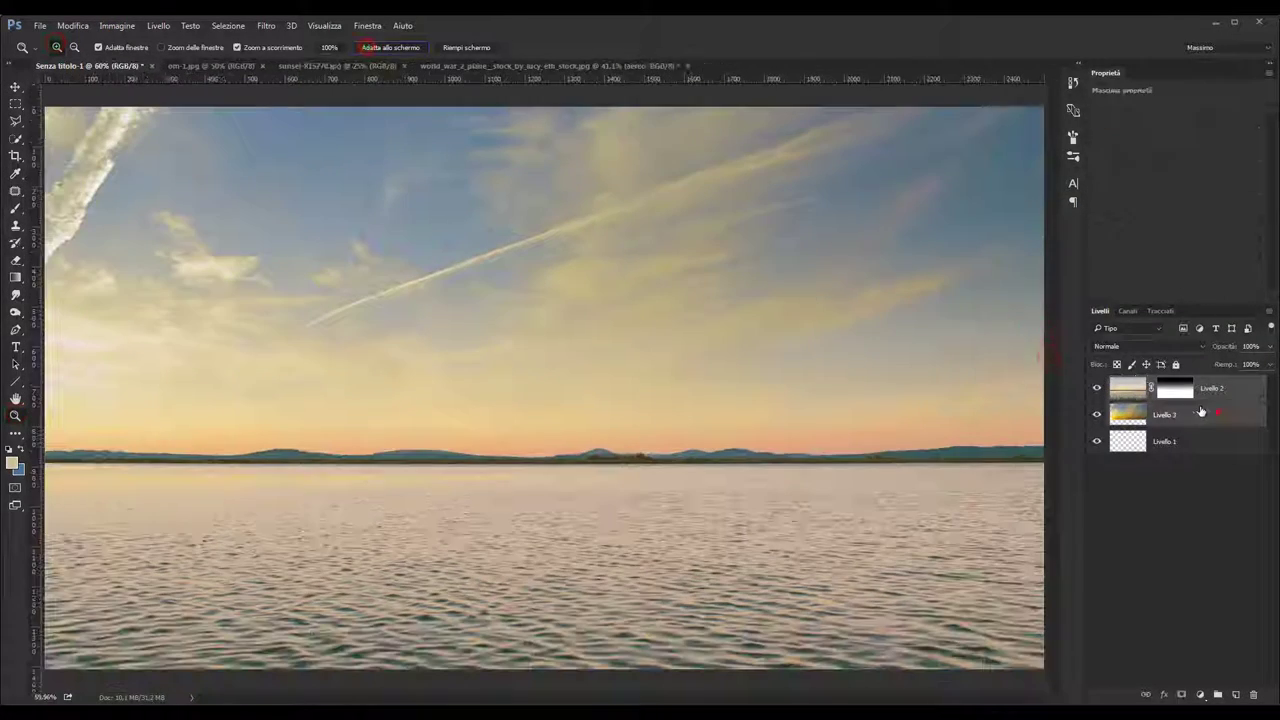
key("ctrl+j")
key("ctrl+e")
key("ctrl+g")
- Tilt the merged sea-and-sky background and warp it to curve the horizon
key("ctrl+t")
key("ctrl+minus")
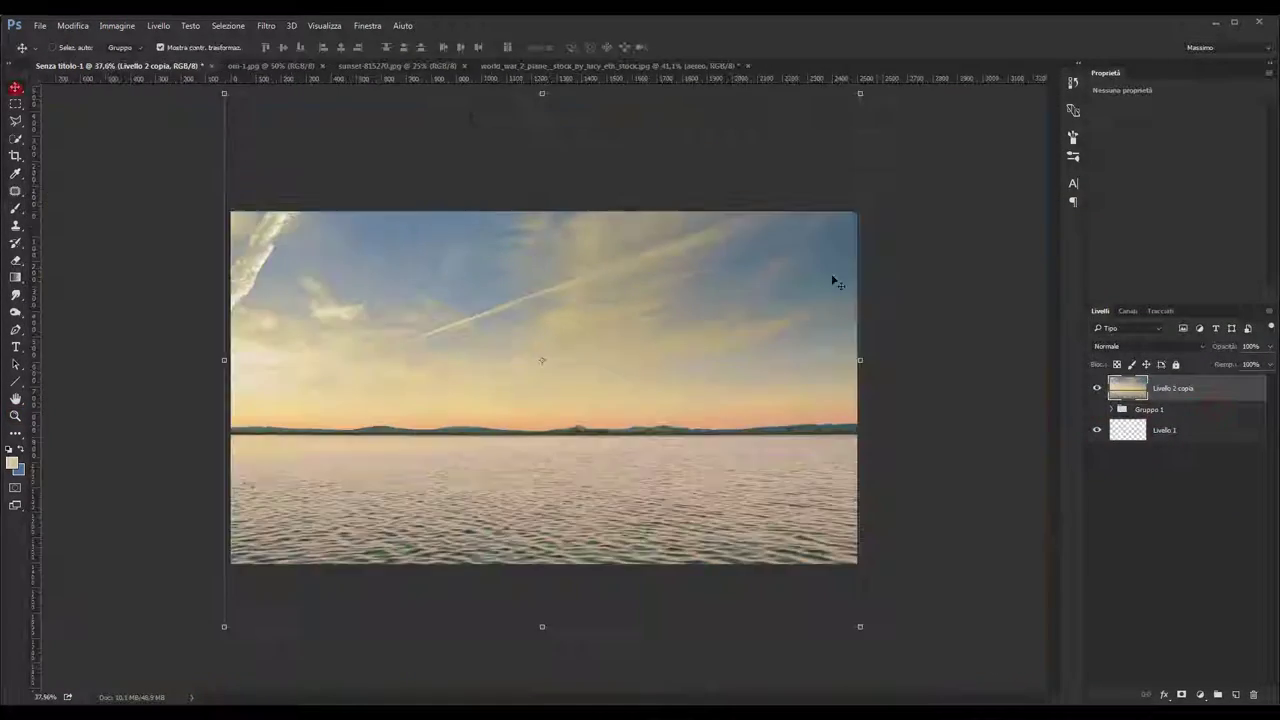
mouse_move(831, 277)
left_mouse_down()
mouse_move(700, 412)
mouse_move(686, 405)
left_mouse_up()
right_click(770, 345)
left_click(800, 470)
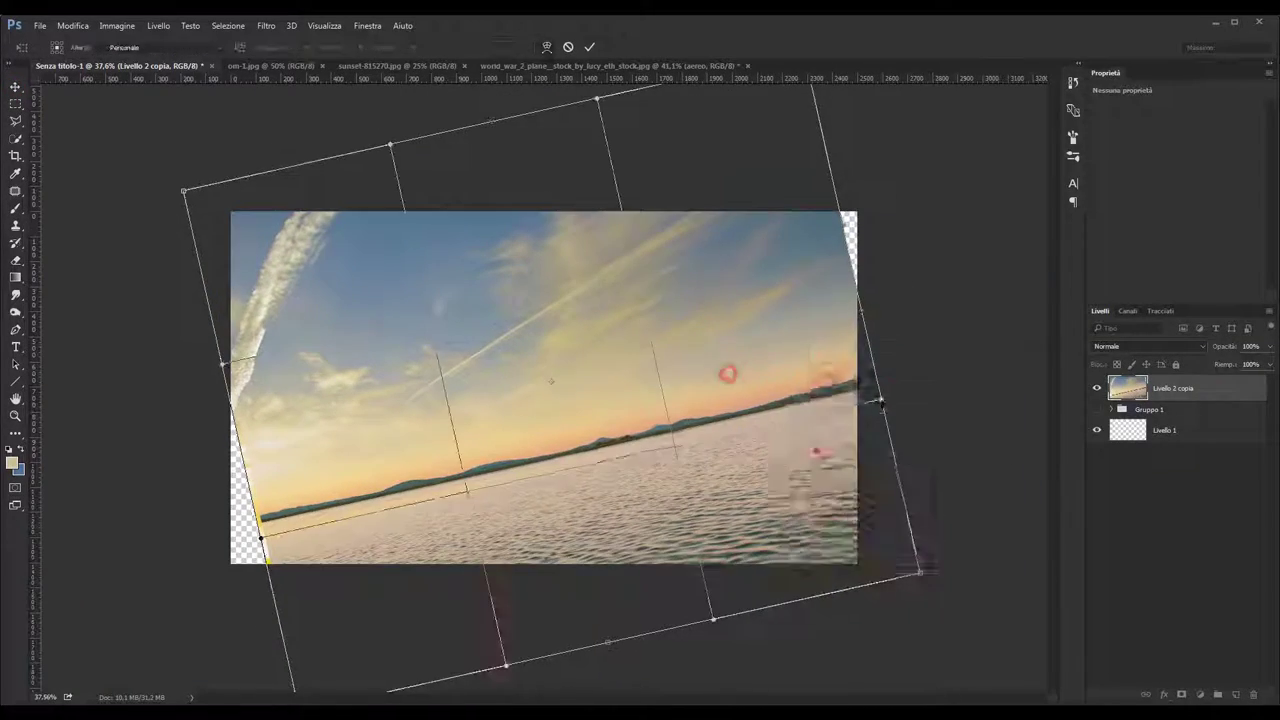
left_click_drag(262, 543, 672, 360)
left_click_drag(400, 437, 608, 463)
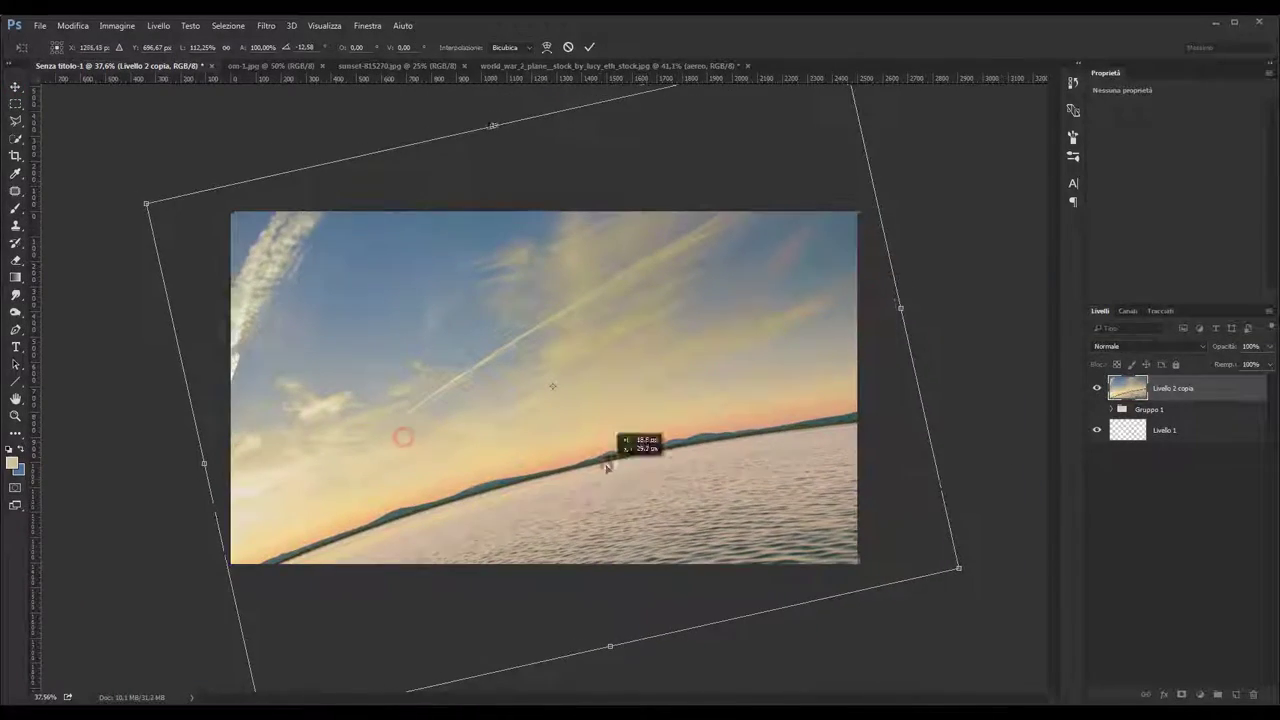
key("Return")
- Paste the Spitfire, shrink and tilt it, and place it over the sea
key("ctrl+v")
key("ctrl+t")
left_click_drag(191, 243, 286, 343)
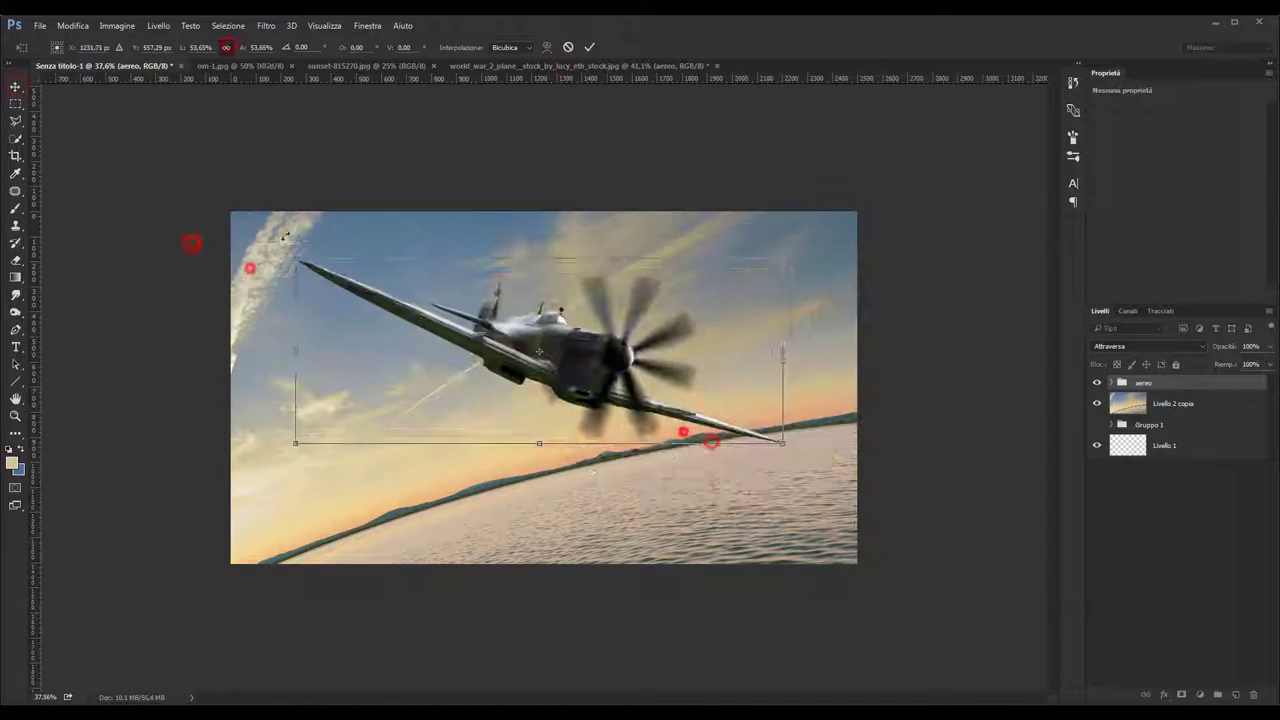
left_click_drag(570, 330, 592, 340)
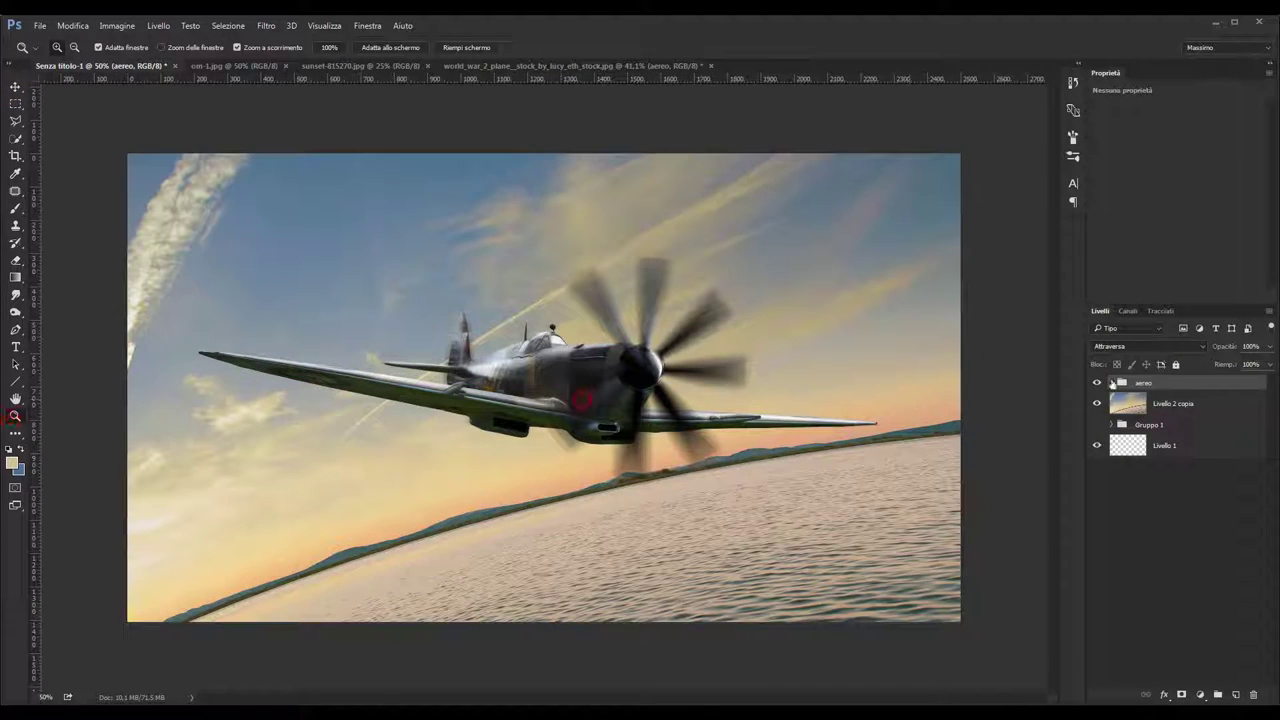
right_click(15, 210)
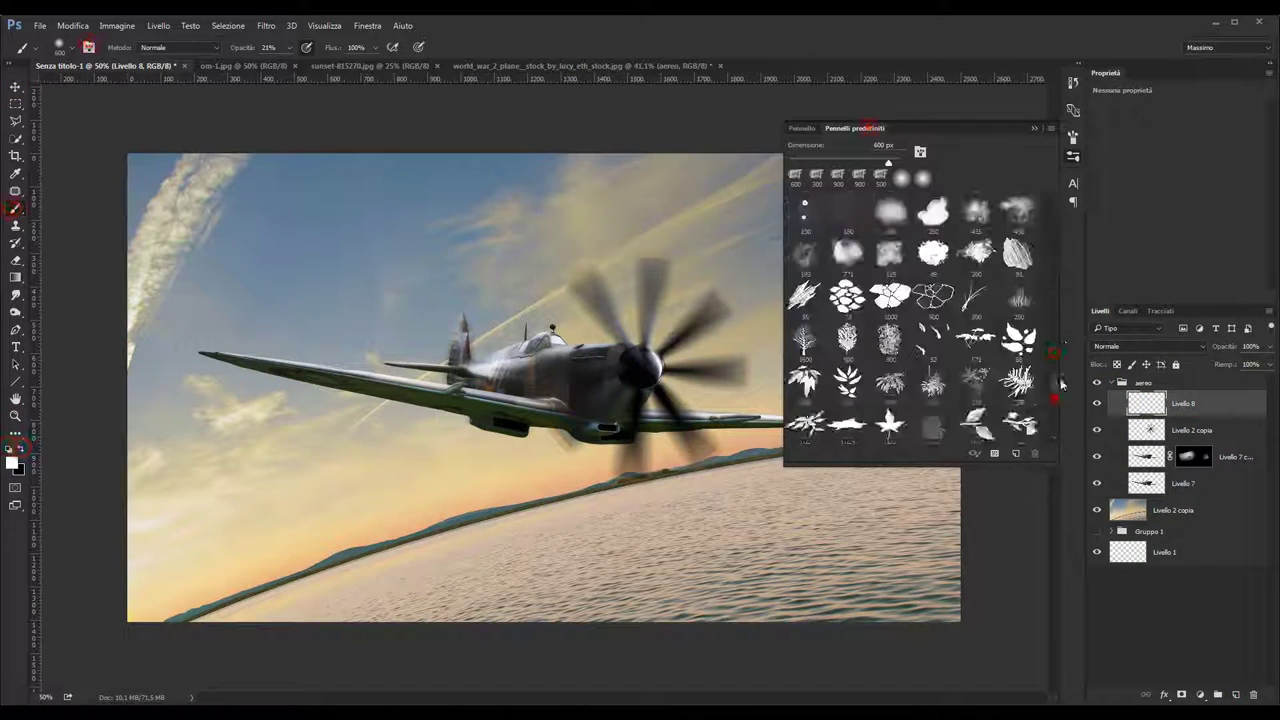
- Choose a cloud brush, set its dynamics, and rotate it to trail behind the plane
left_click(766, 252)
key("F5")
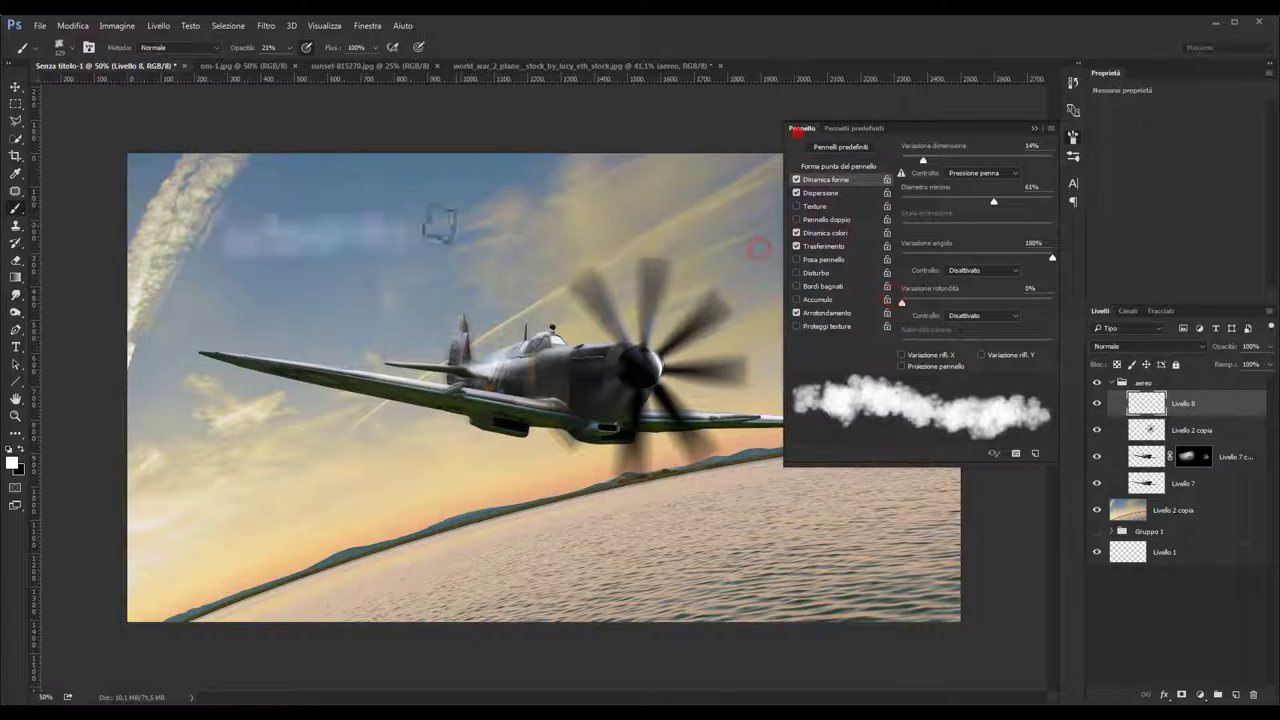
key("ctrl+minus")
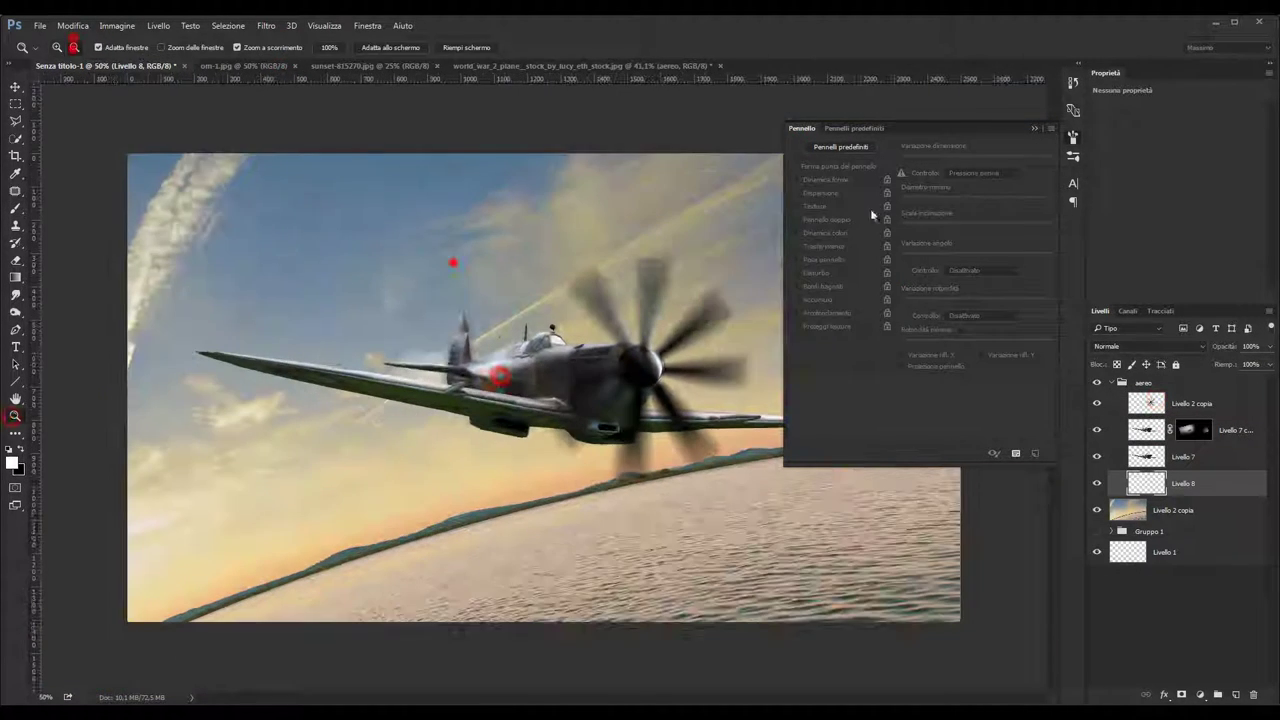
left_click_drag(228, 318, 246, 306)
left_click(589, 47)
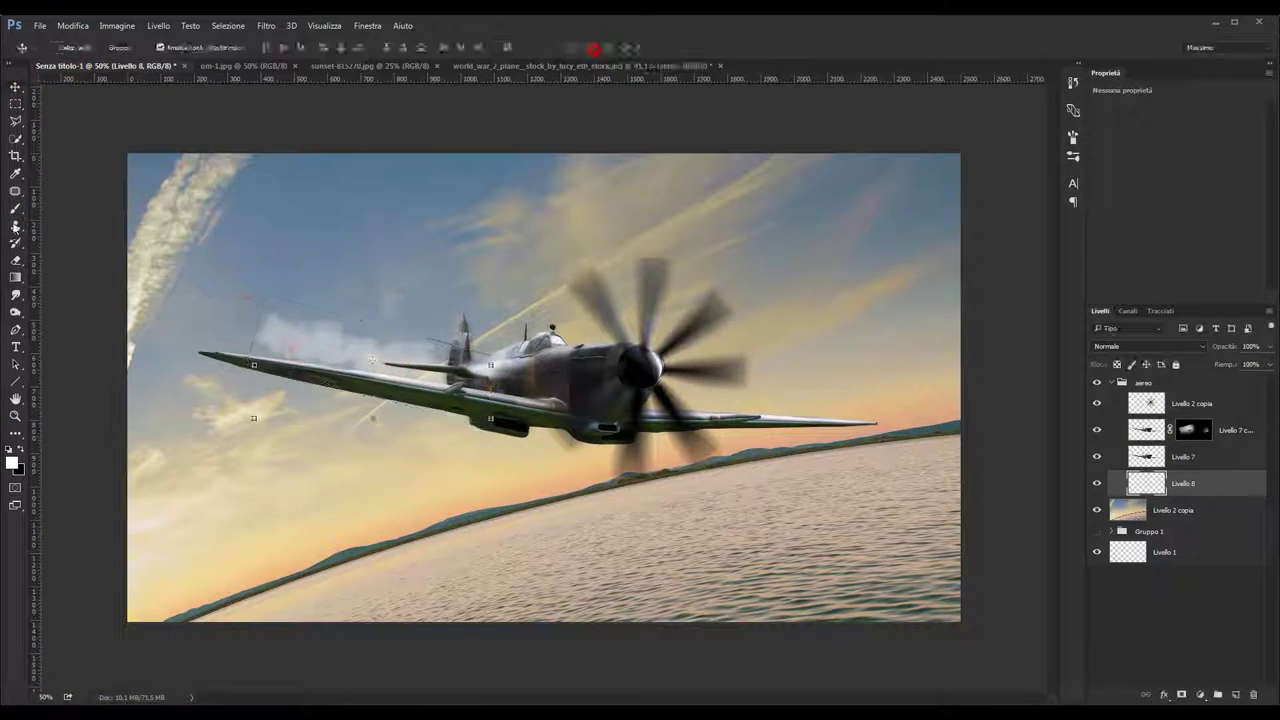
key("b")
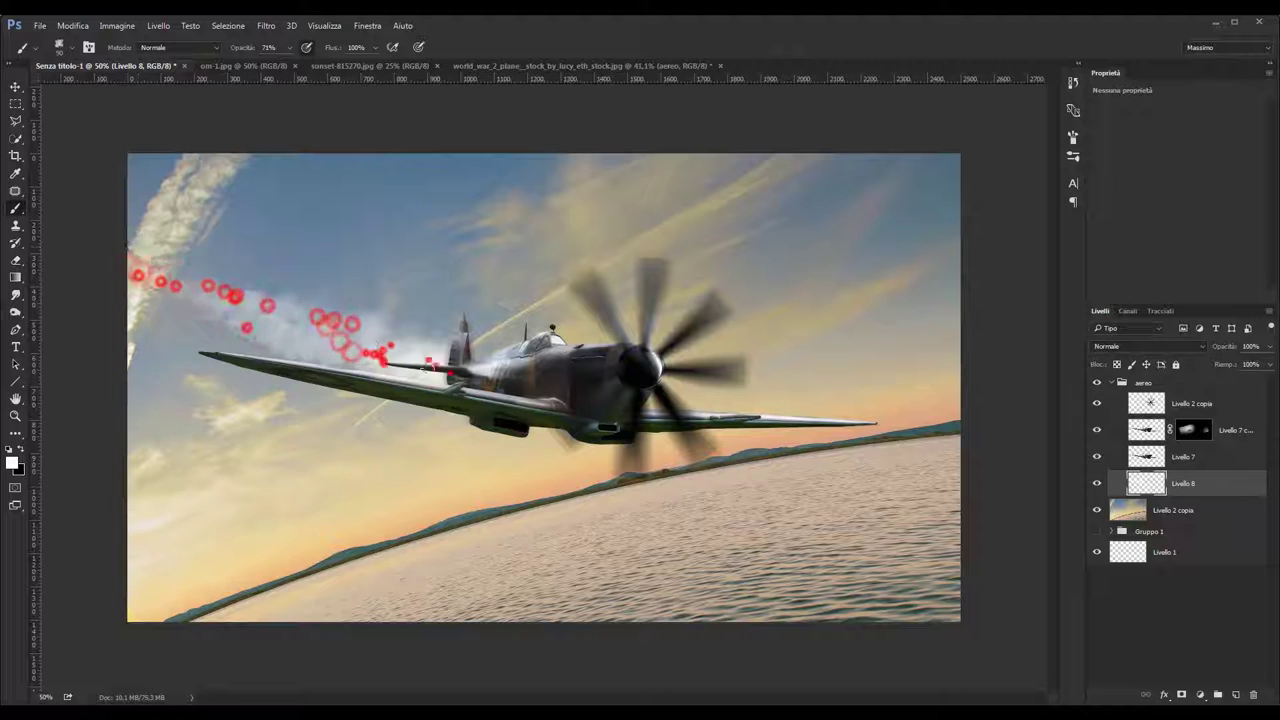
- Transform the painted smoke into place and add a new empty layer
key("ctrl+t")
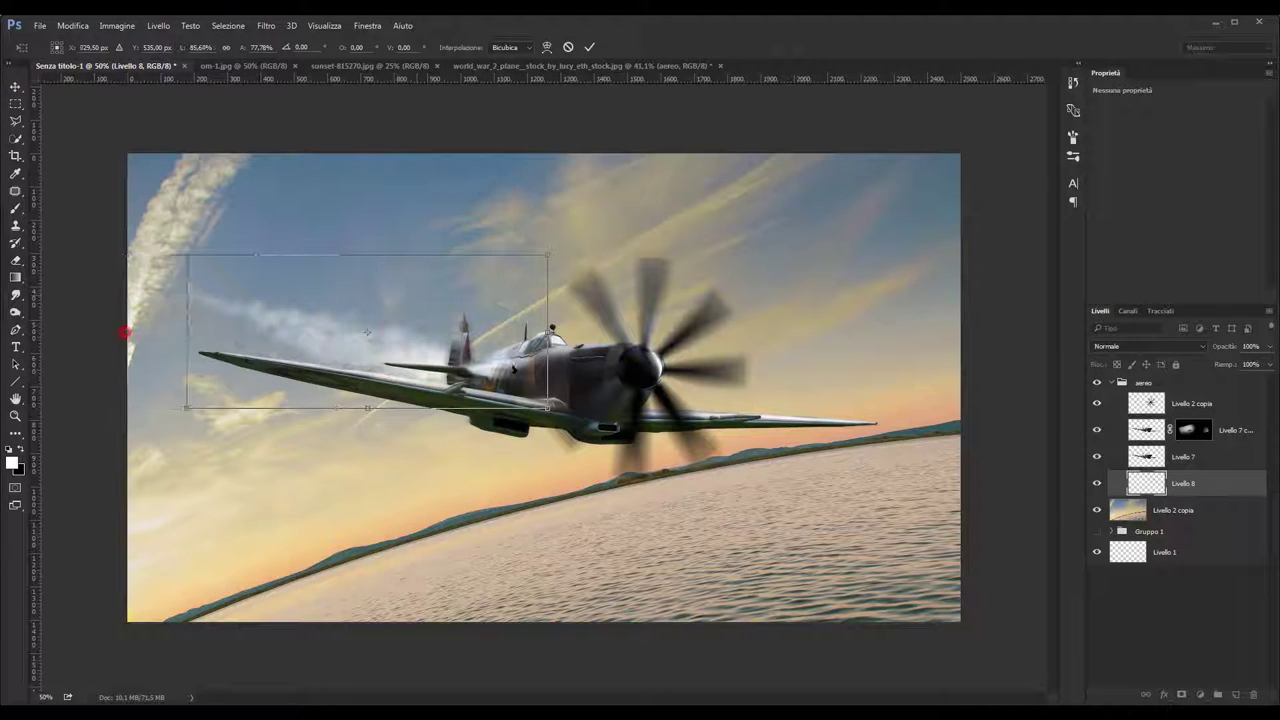
key("Return")
left_click(1236, 694)
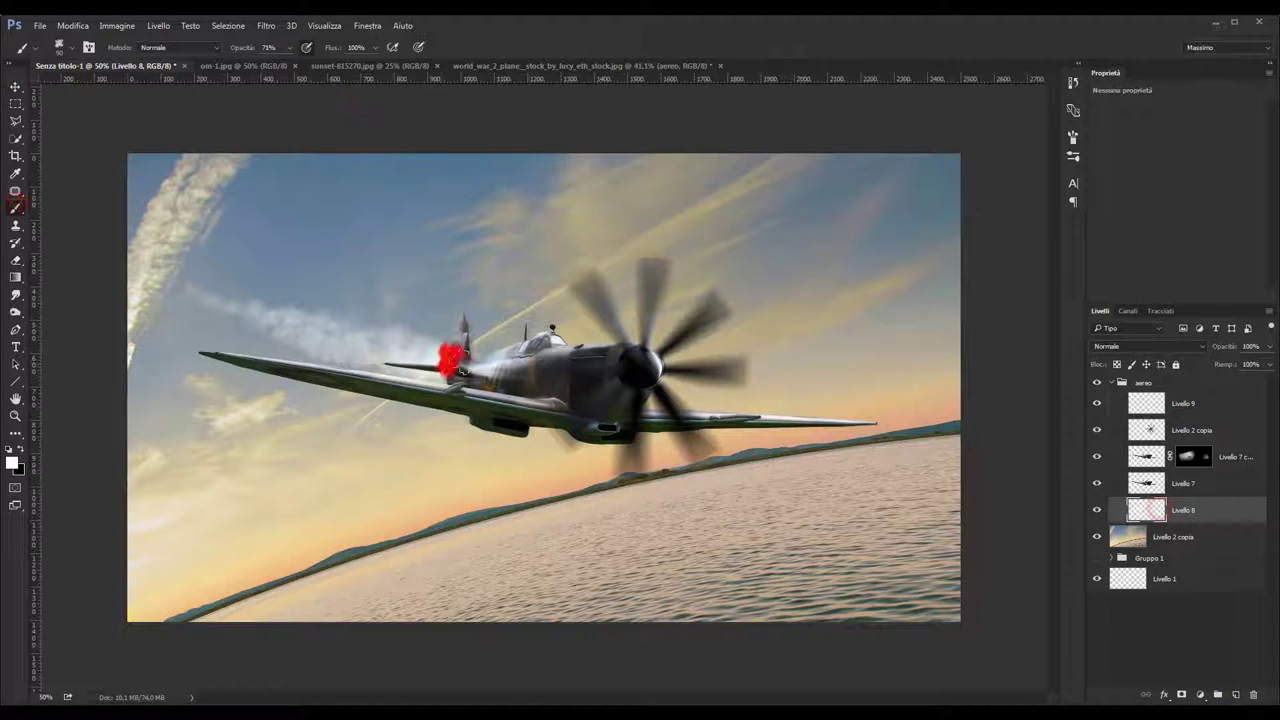
key("ctrl+z")
left_click(16, 87)
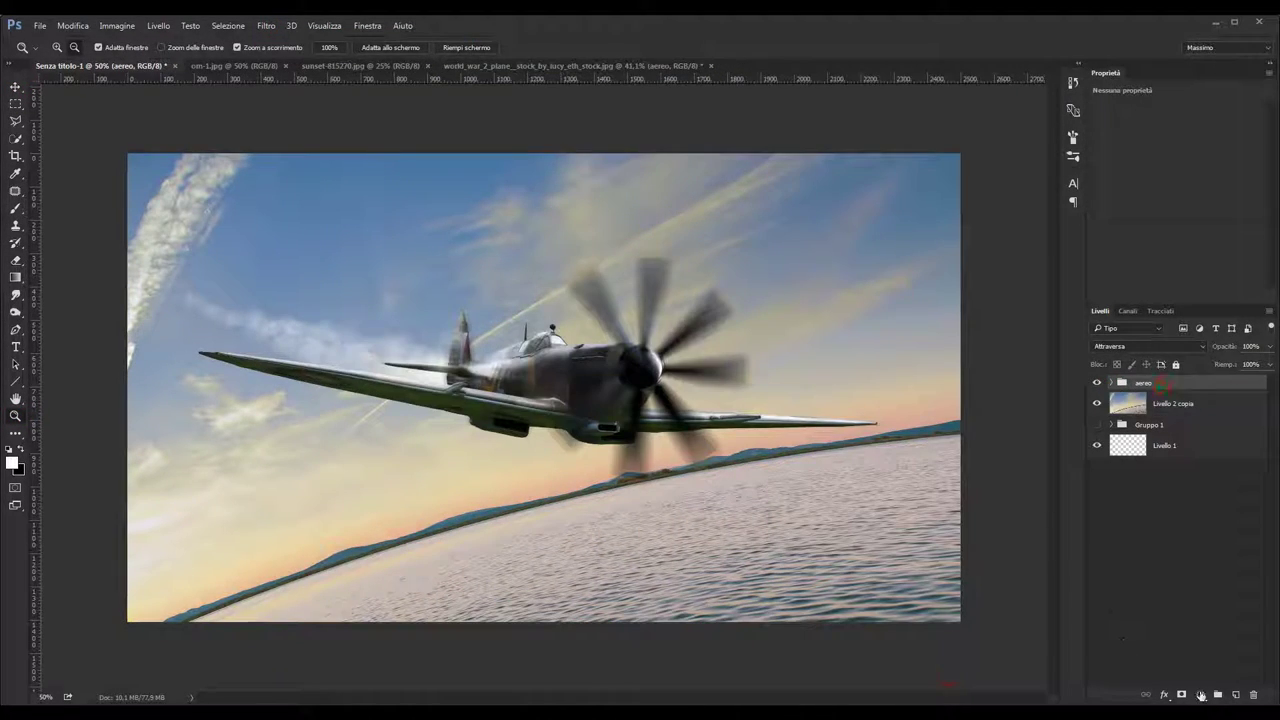
- Add Brightness/Contrast and Color Balance layers, setting midtones to +16 red and -24 yellow
left_click(1201, 695)
left_click(1150, 455)
left_click(1206, 698)
left_click(1181, 541)
left_click_drag(1158, 187, 1143, 187)
left_click_drag(1158, 141, 1171, 145)
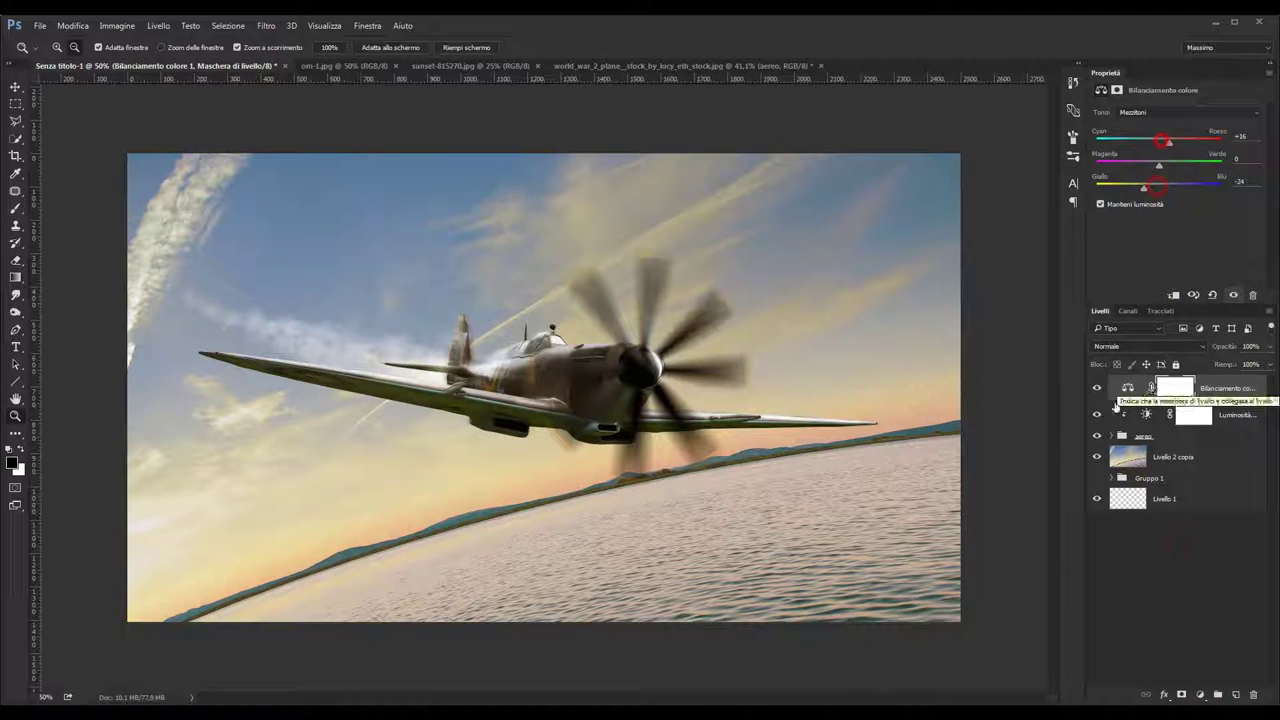
- Move the aereo group up and right, clip the colour balance, and select Livello 2 copia
left_click(1141, 436)
key("v")
left_click_drag(584, 376, 595, 357)
left_click(1158, 393)
left_click(1176, 295)
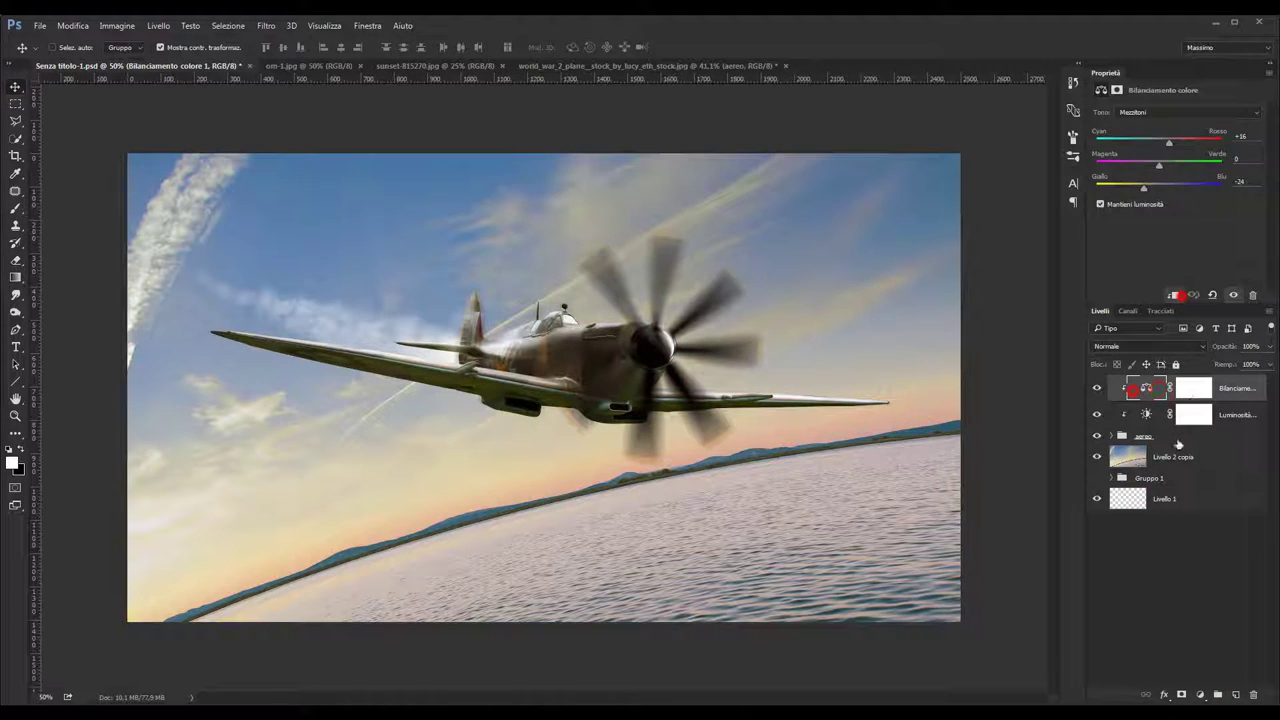
left_click(1145, 414)
left_click(1150, 455)
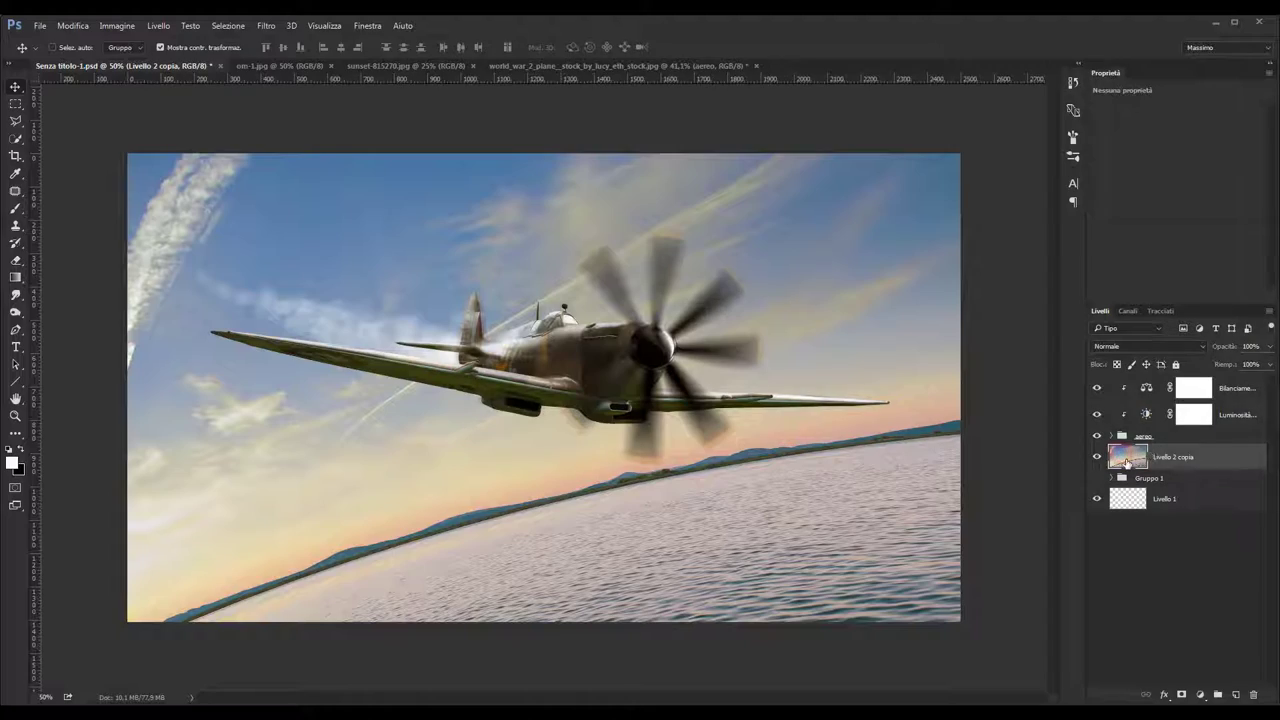
key("F5")
- Mask the sea image black, paint the sky back around the plane, and set opacity to 27%
left_click(802, 128)
left_click(813, 180)
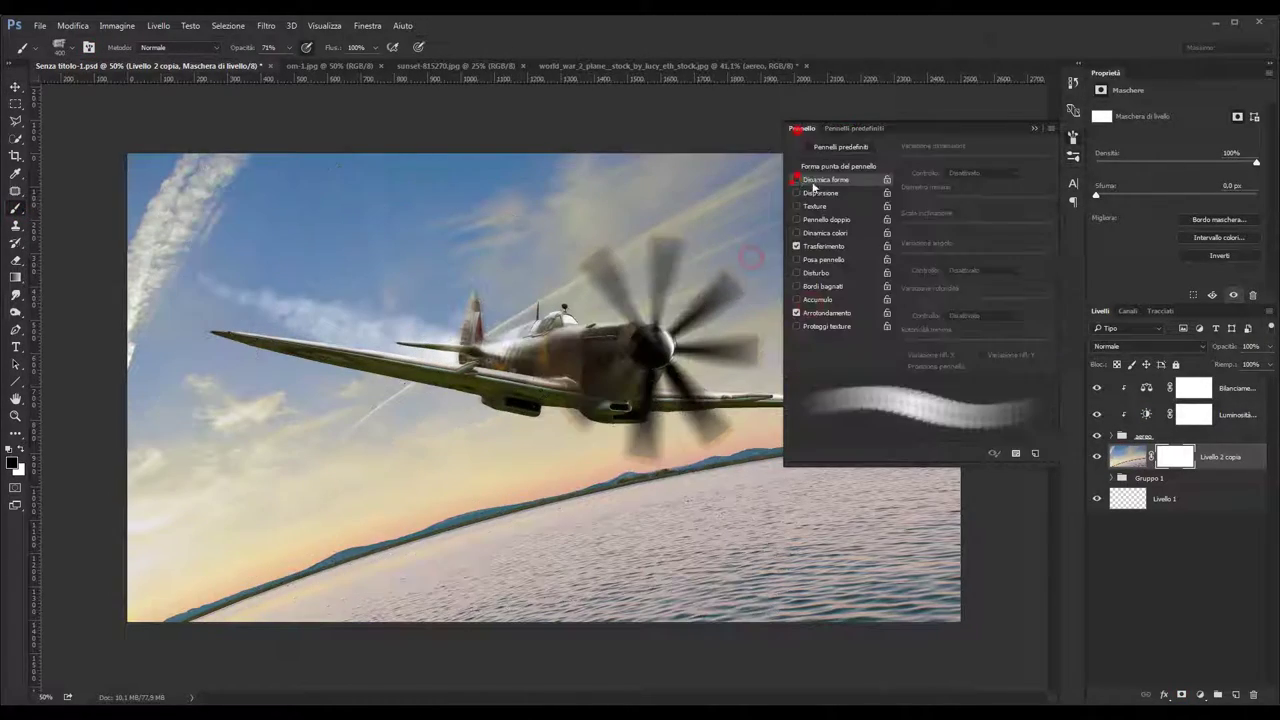
left_click(1035, 128)
key("ctrl+i")
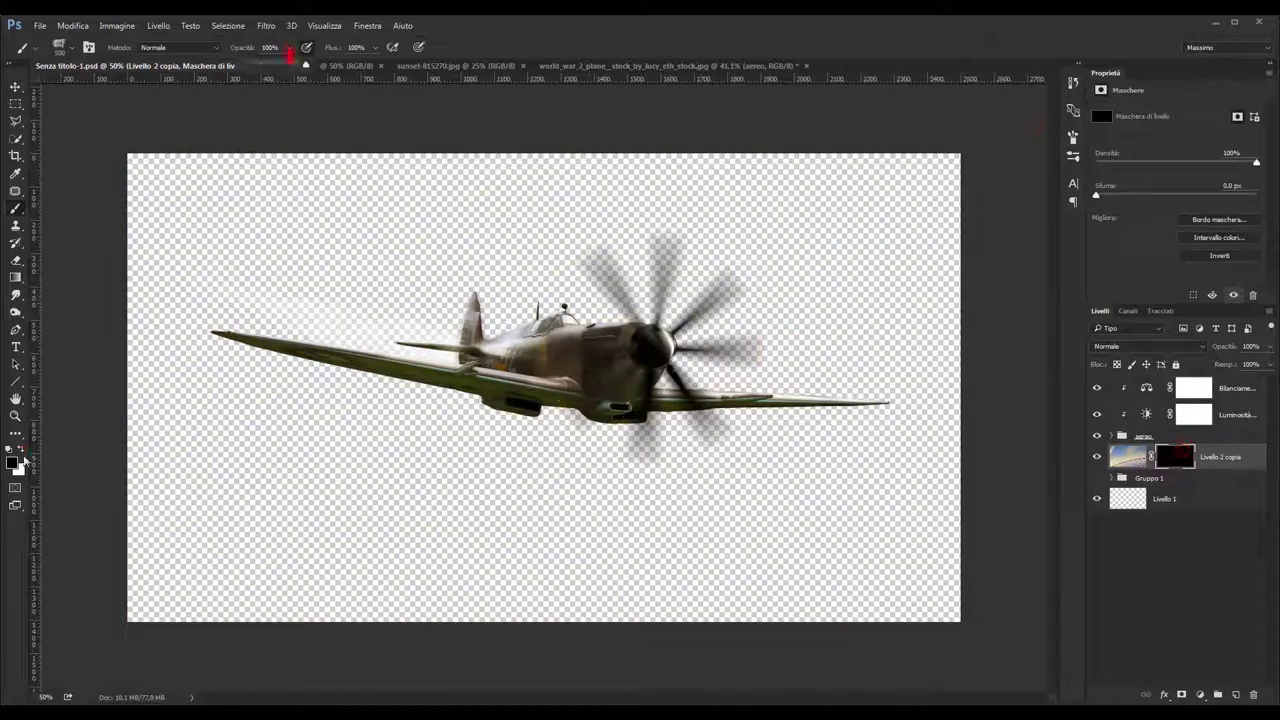
key("x")
left_click_drag(520, 330, 700, 400)
mouse_move(650, 340)
left_mouse_down()
mouse_move(452, 290)
mouse_move(430, 150)
mouse_move(814, 300)
mouse_move(857, 286)
mouse_move(1030, 460)
left_mouse_up()
key("2")
key("7")
- Sample a blue-grey from the sky and add an angled gradient fill layer on Livello 1
left_click(1128, 498)
key("i")
left_click(12, 462)
left_click(490, 320)
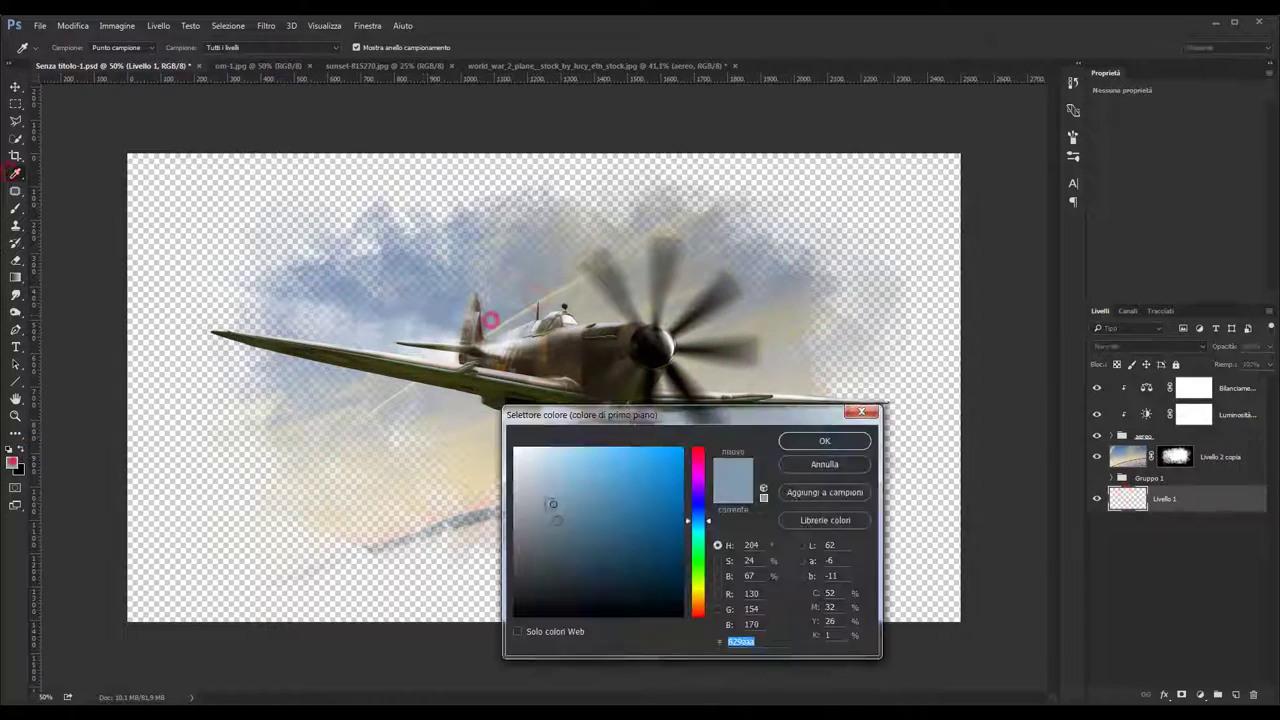
left_click(787, 437)
left_click(1199, 694)
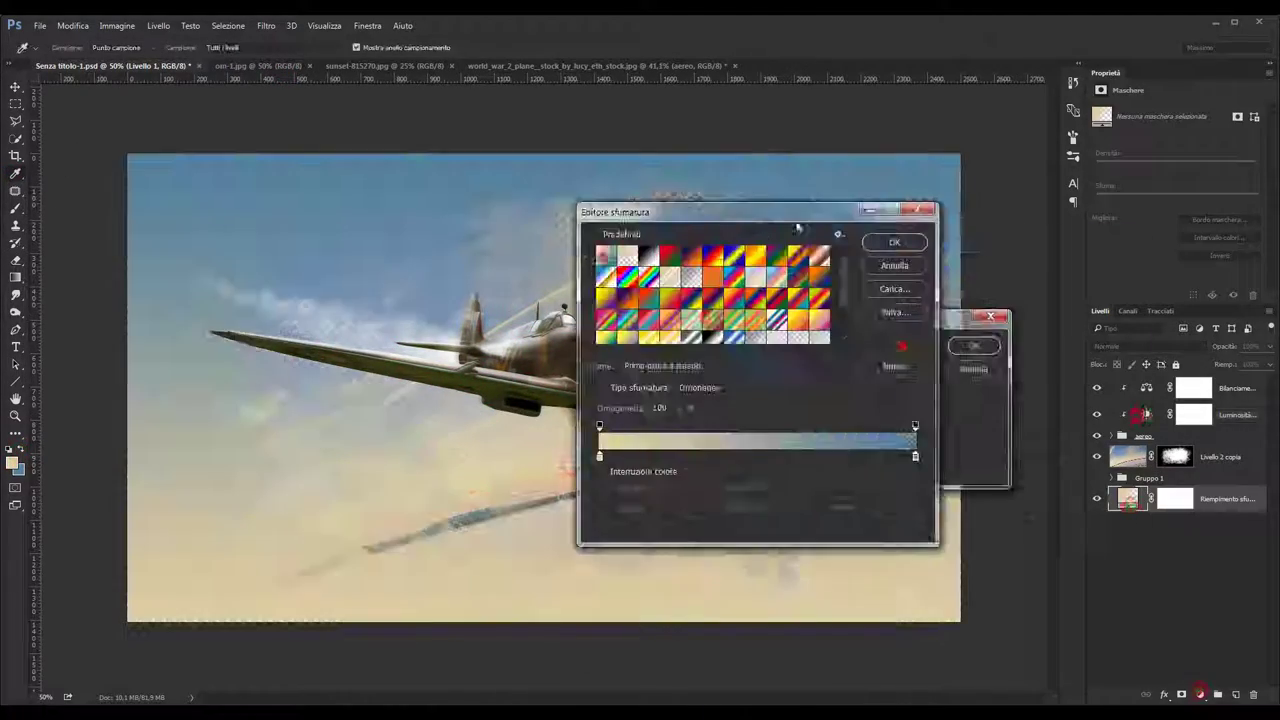
left_click_drag(700, 210, 960, 210)
left_click(1157, 234)
left_click_drag(830, 322, 930, 322)
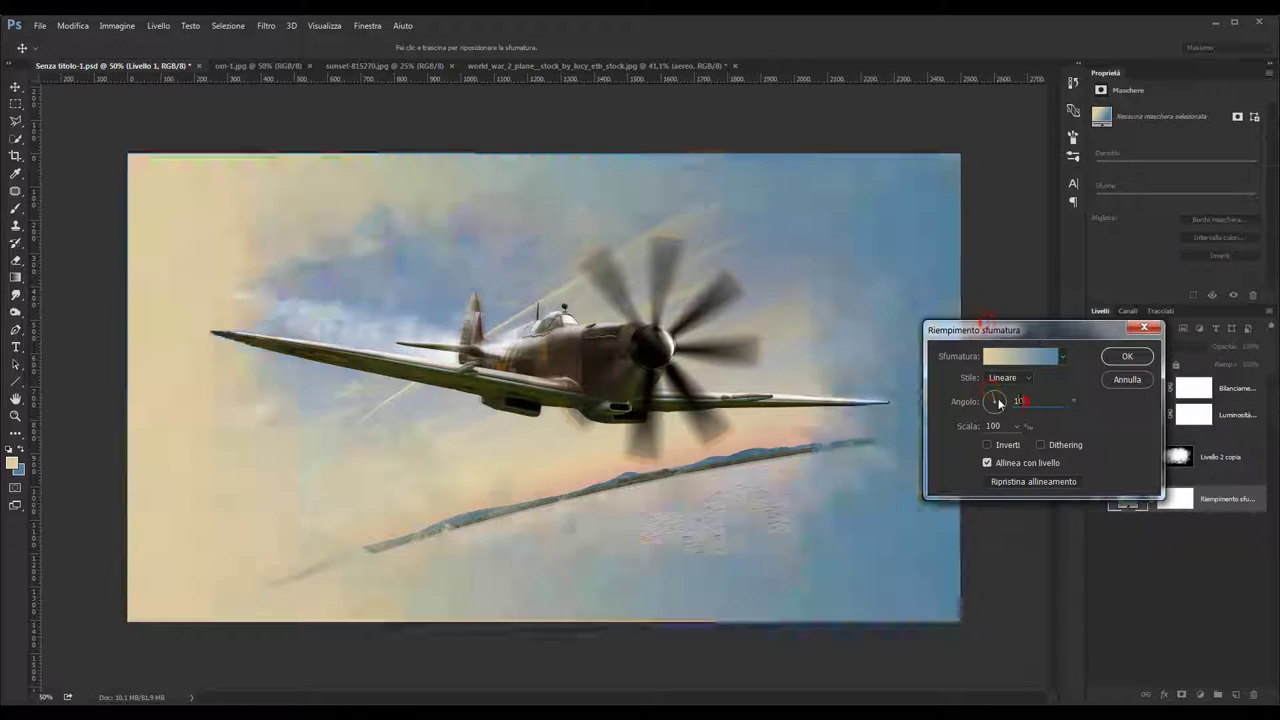
left_click(1073, 348)
- Paint on the sea mask to blend its lower and side edges into the gradient
left_click(1175, 456)
key("b")
left_click_drag(248, 415, 285, 597)
left_click_drag(883, 480, 651, 608)
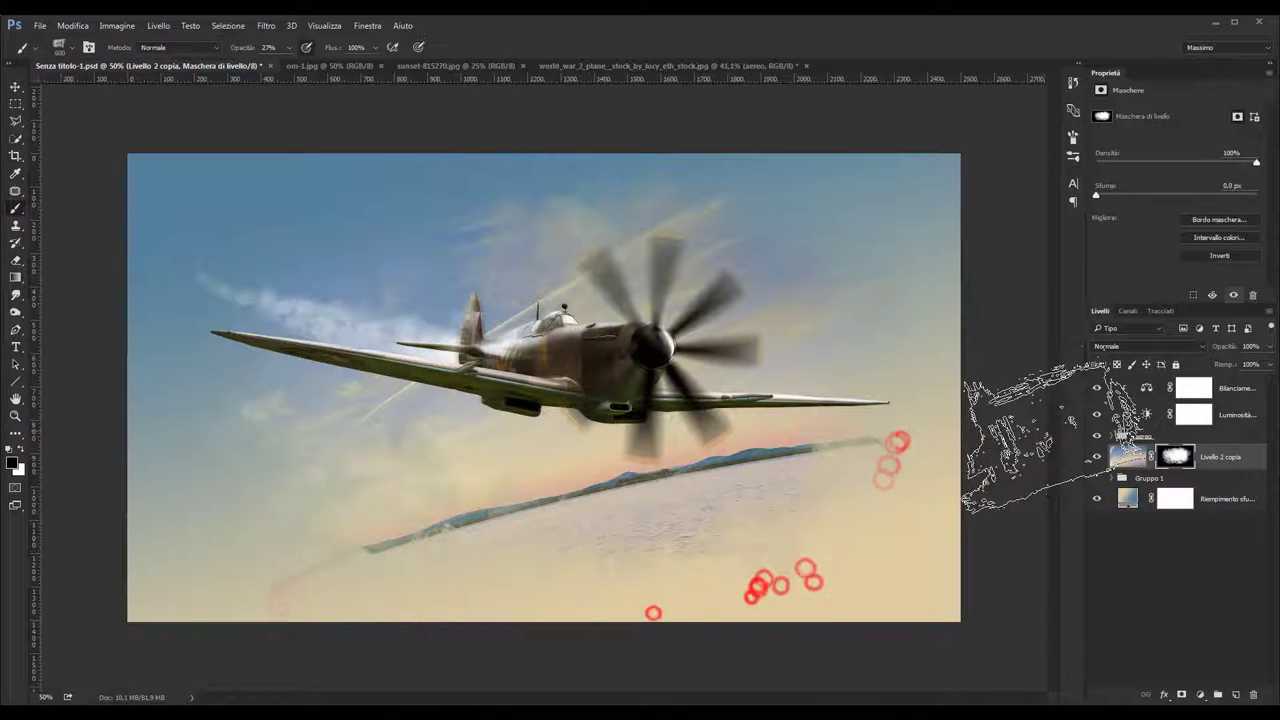
left_click_drag(315, 623, 248, 625)
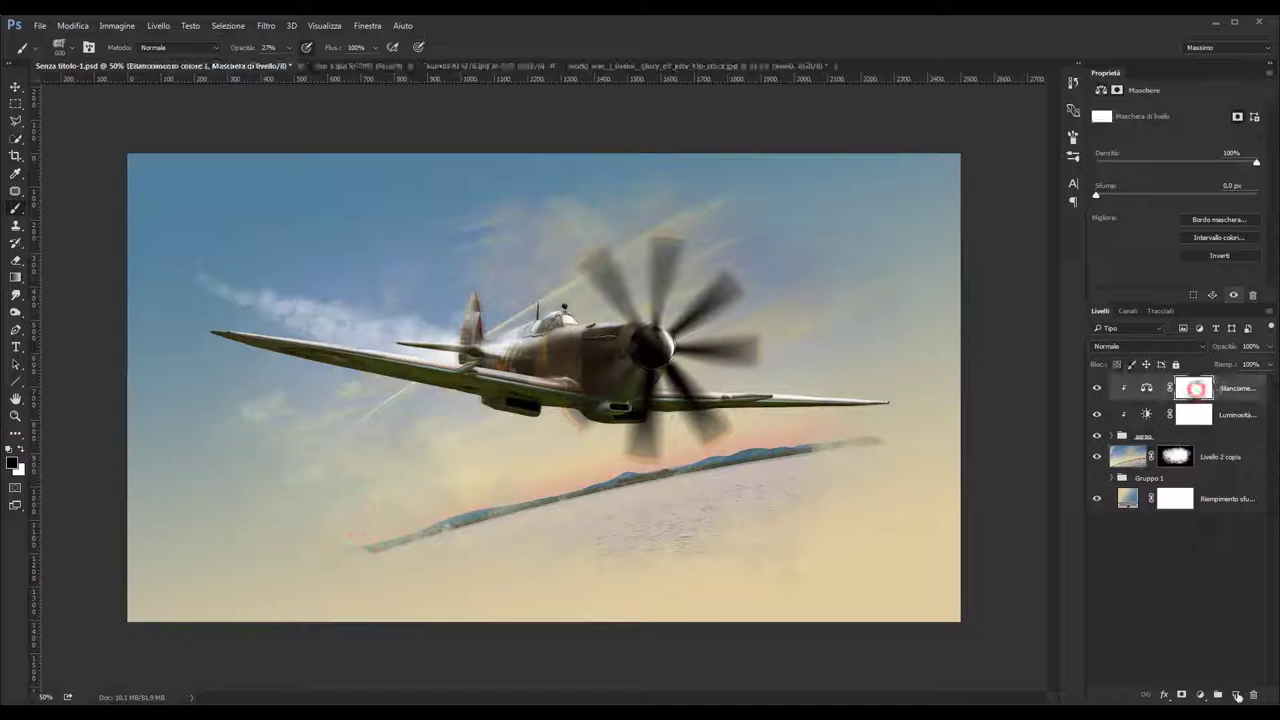
- Add a new layer filled with black and hide it
left_click(1237, 694)
key("alt+BackSpace")
left_click(1096, 456)
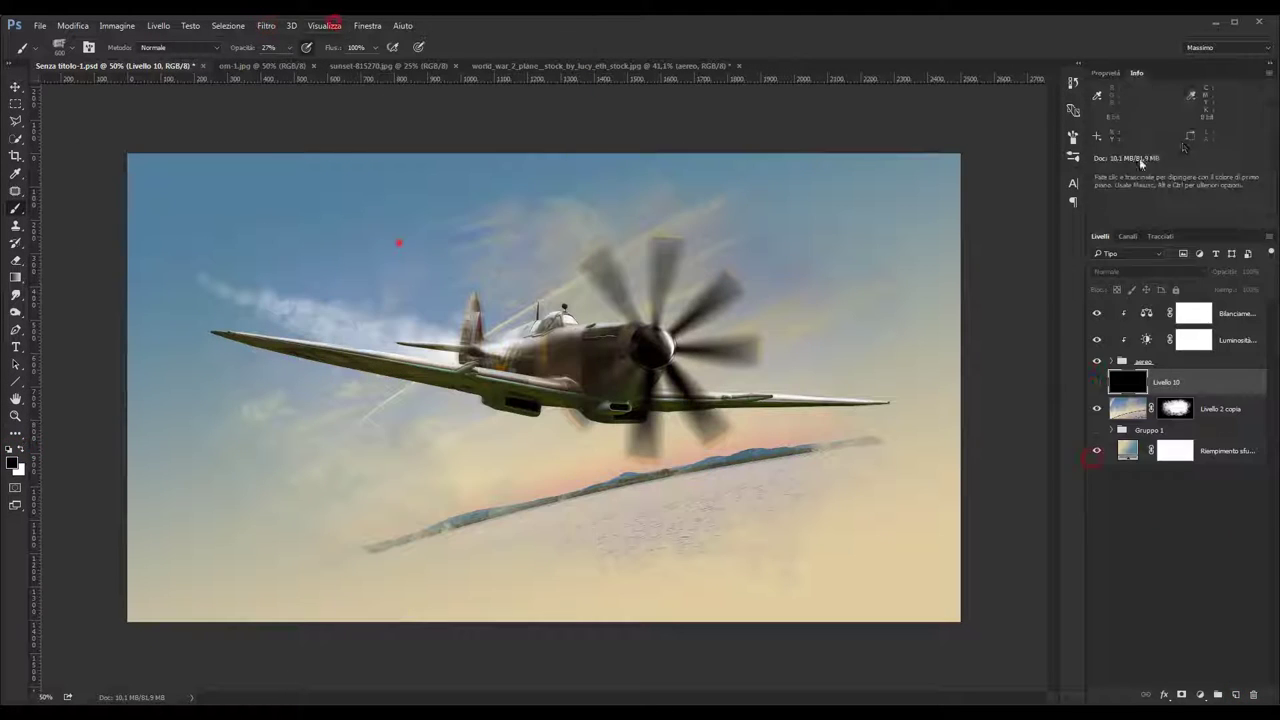
- Render a lens flare toward the left on the black layer and blend it to reveal the scene
left_click(1096, 382)
left_click(266, 25)
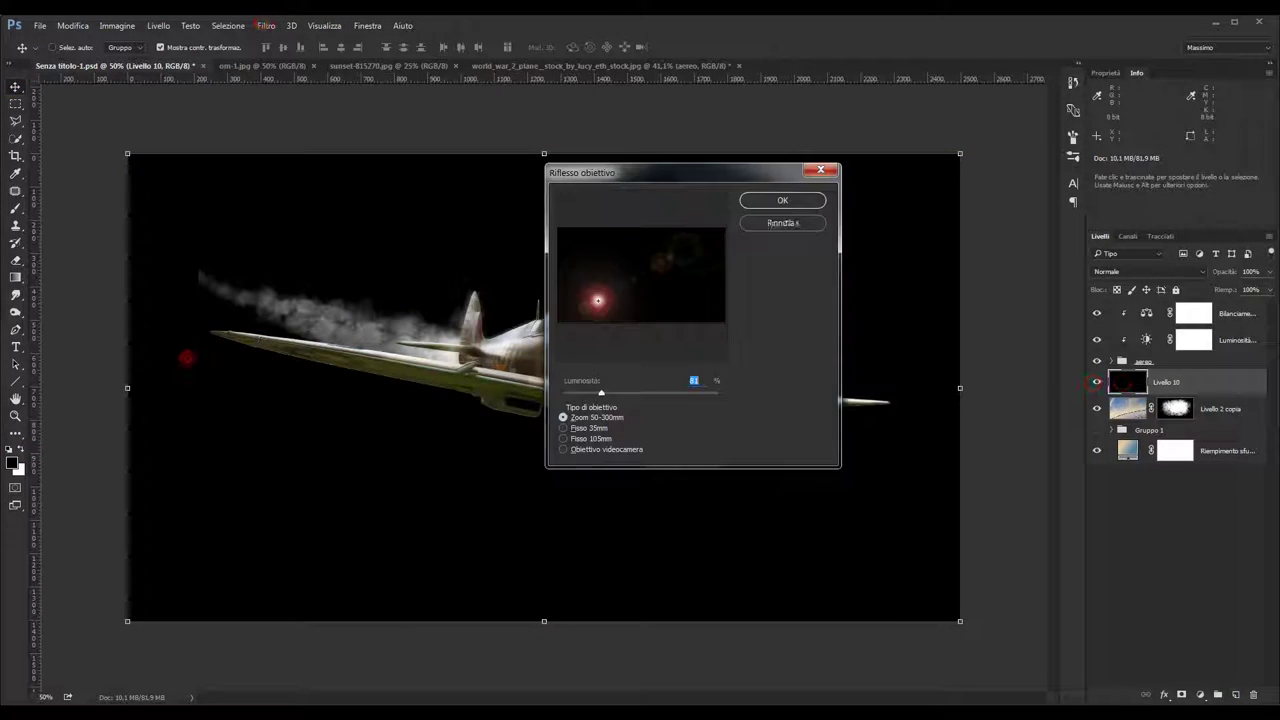
left_click_drag(640, 393, 600, 393)
key("Return")
left_click(1148, 271)
left_click(1130, 381)
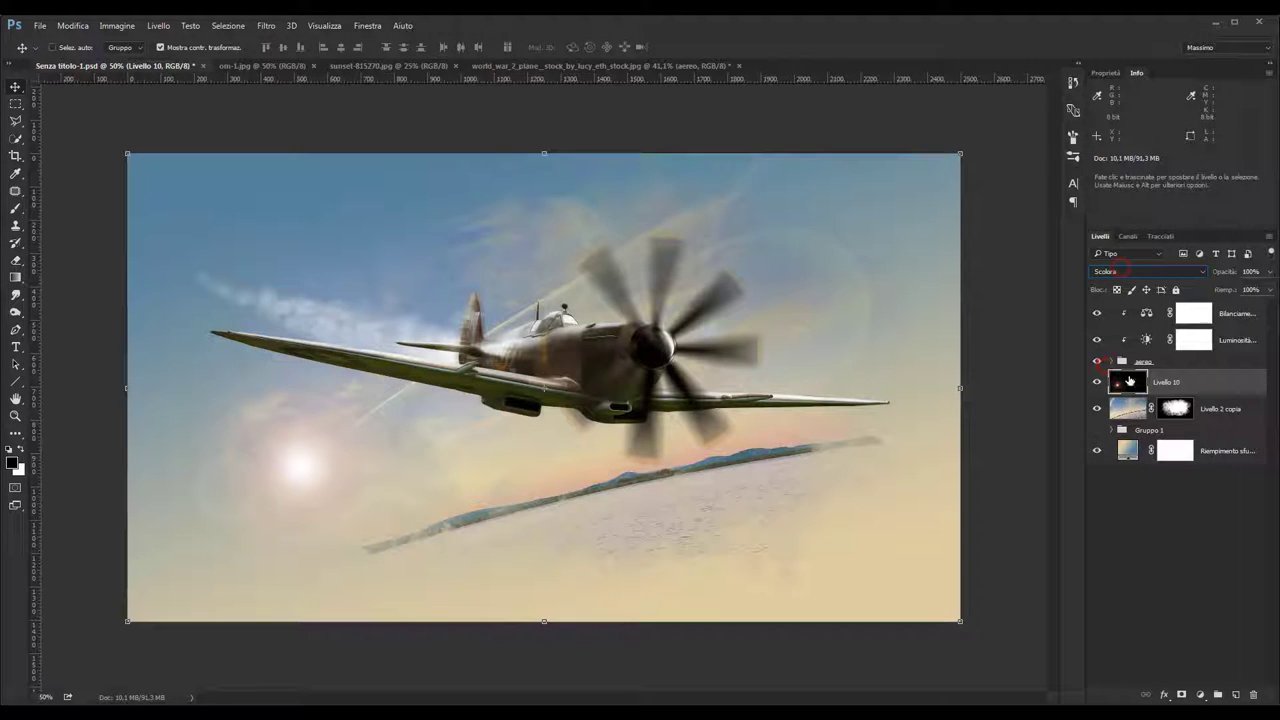
- Add a Hue/Saturation adjustment with Hue +24, then reopen the gradient fill settings
left_click(1200, 694)
left_click(1150, 530)
left_click_drag(1176, 158, 1199, 160)
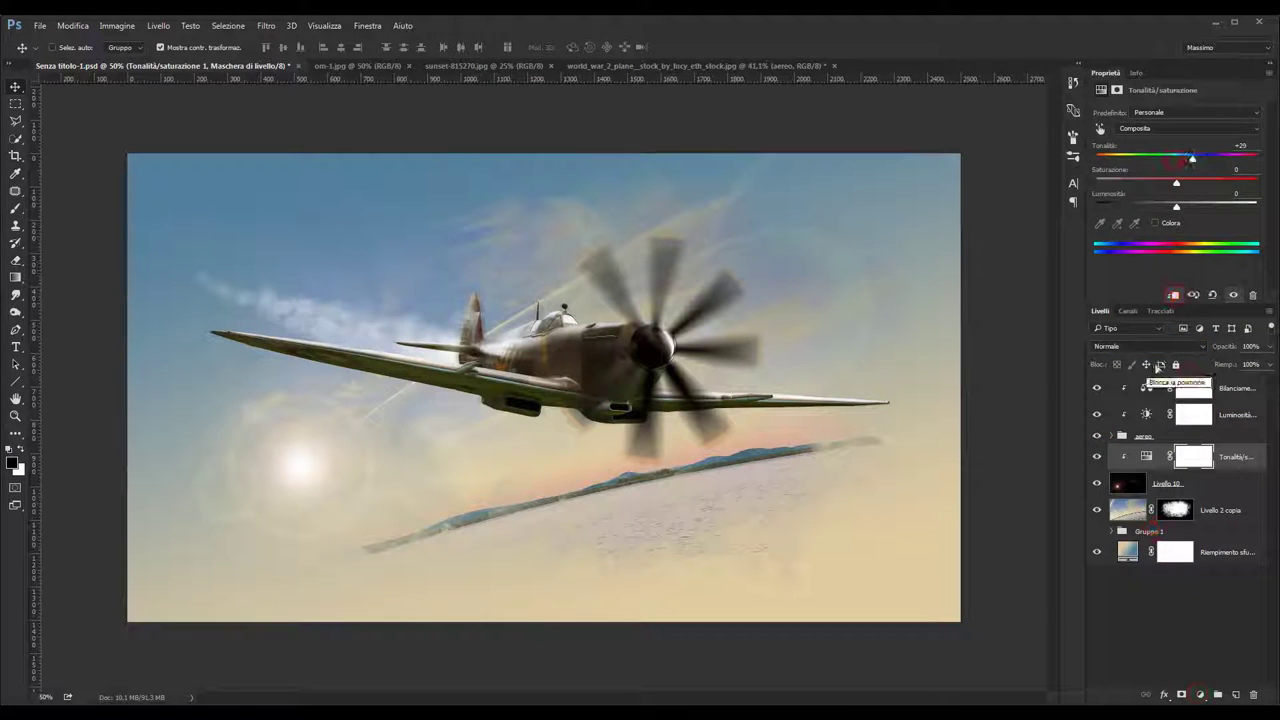
left_click(1140, 552)
left_click(598, 535)
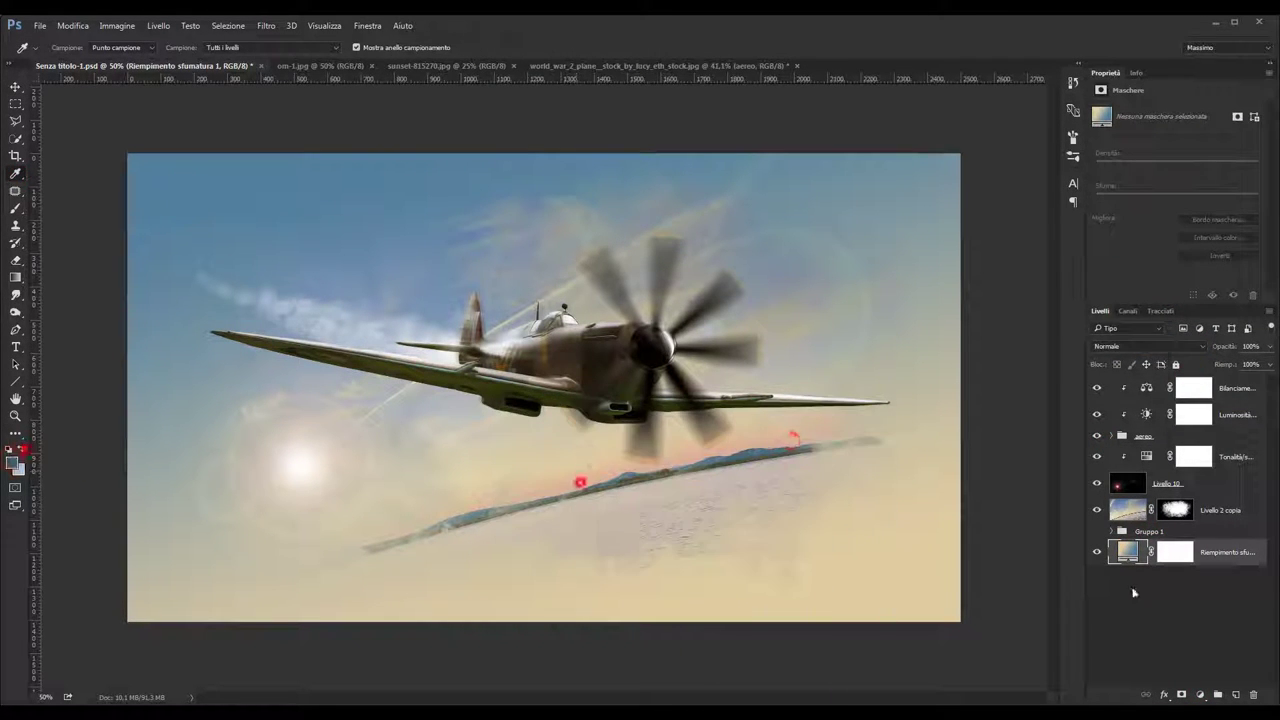
double_click(1127, 552)
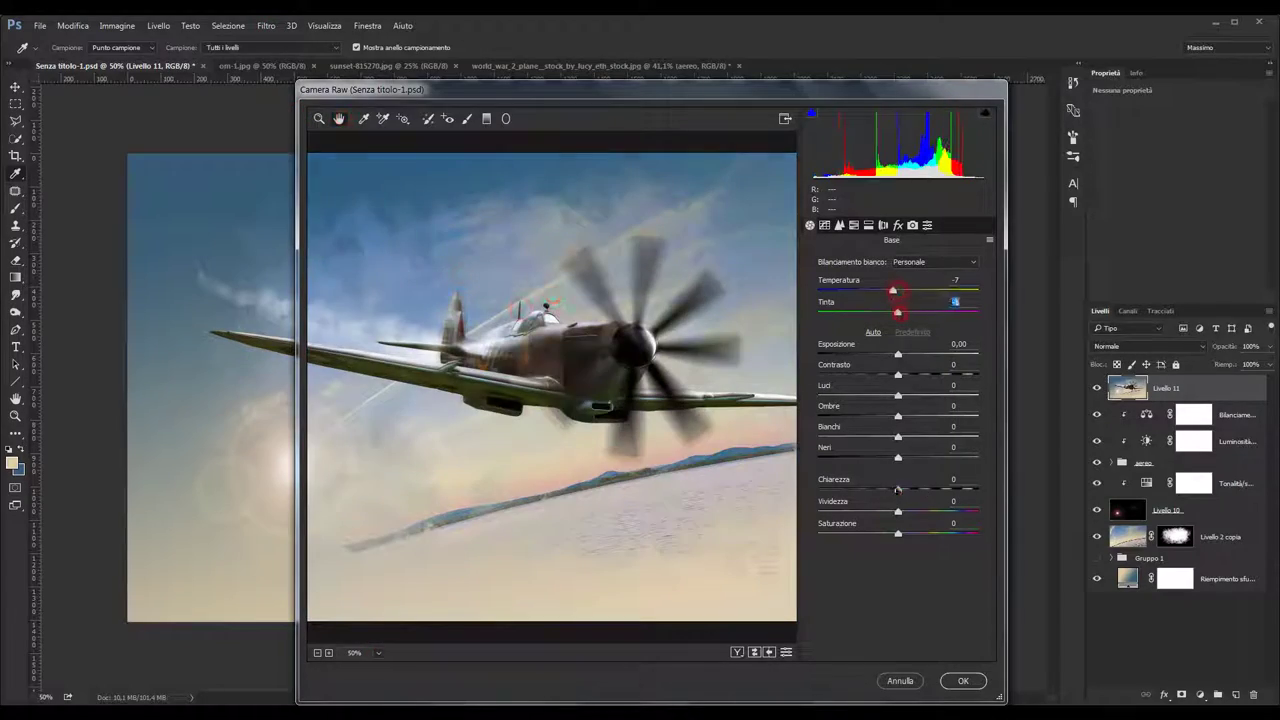
- Apply the Camera Raw colour adjustments (Temperature -7) to Livello 11
left_click(950, 680)
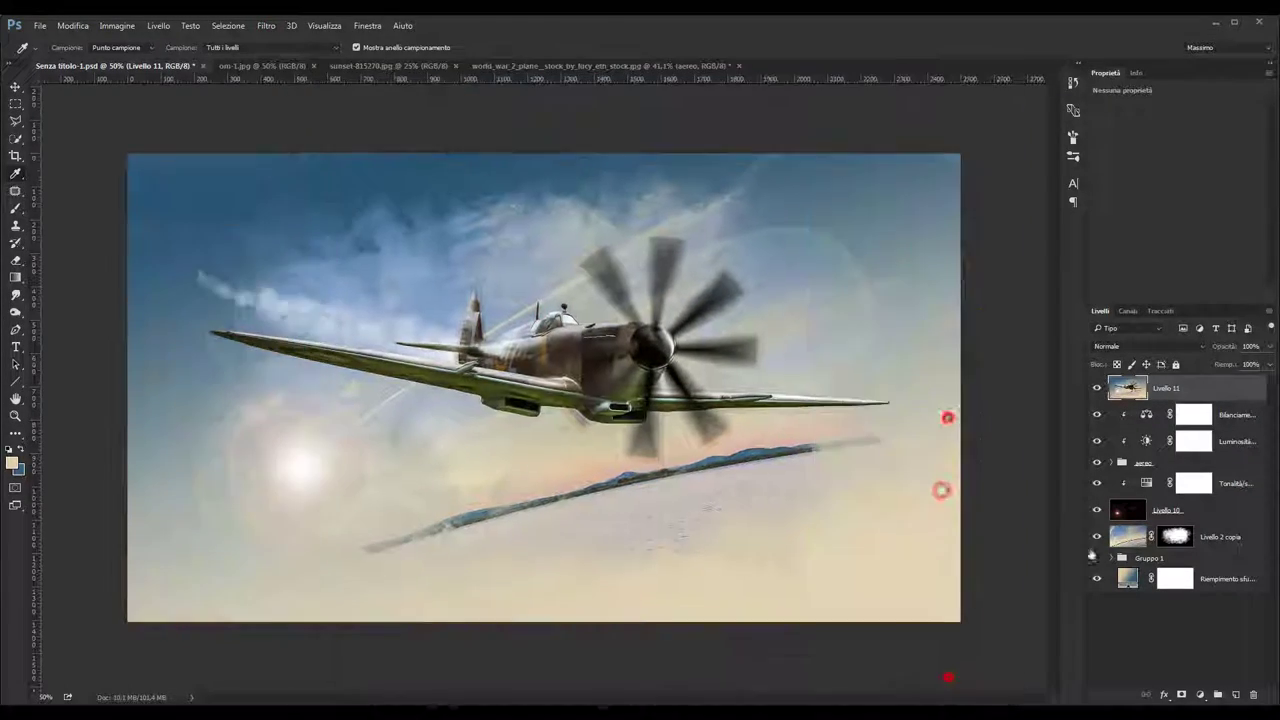
left_click(266, 25)
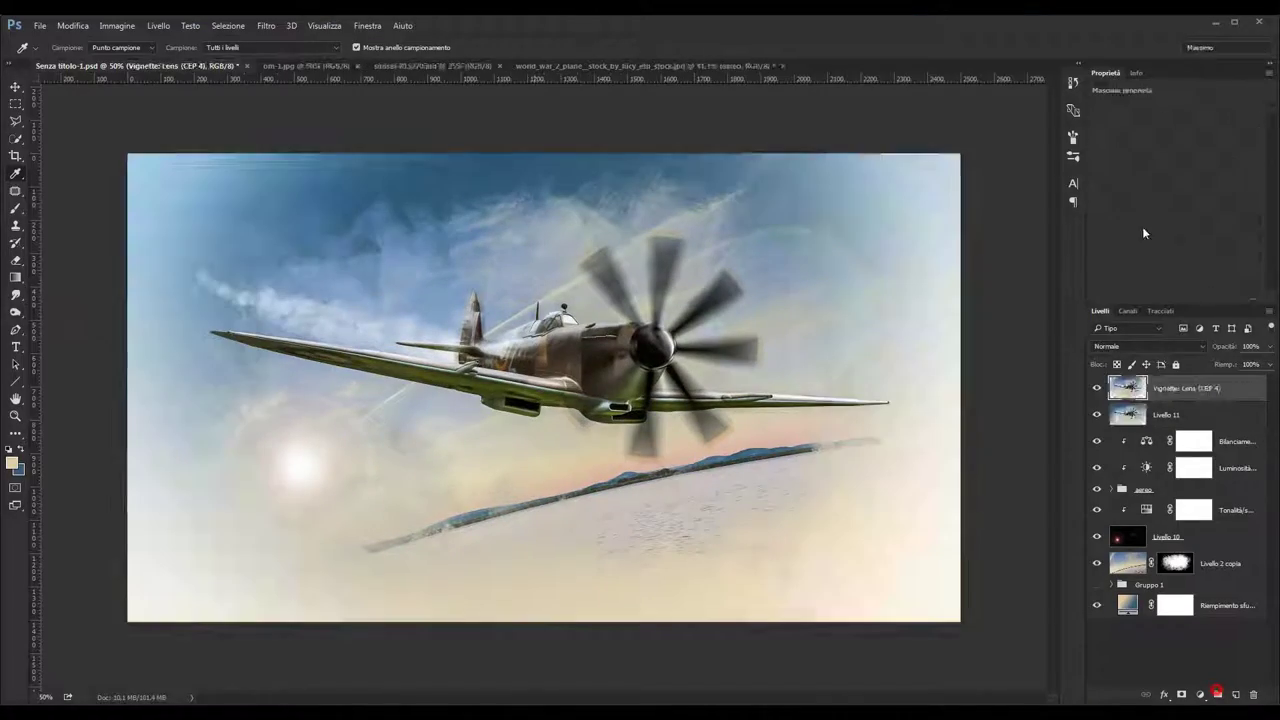
- Launch Color Efex Pro 4 on the image and choose the Vignette: Blur filter
left_click(266, 25)
left_click(300, 37)
left_click(98, 602)
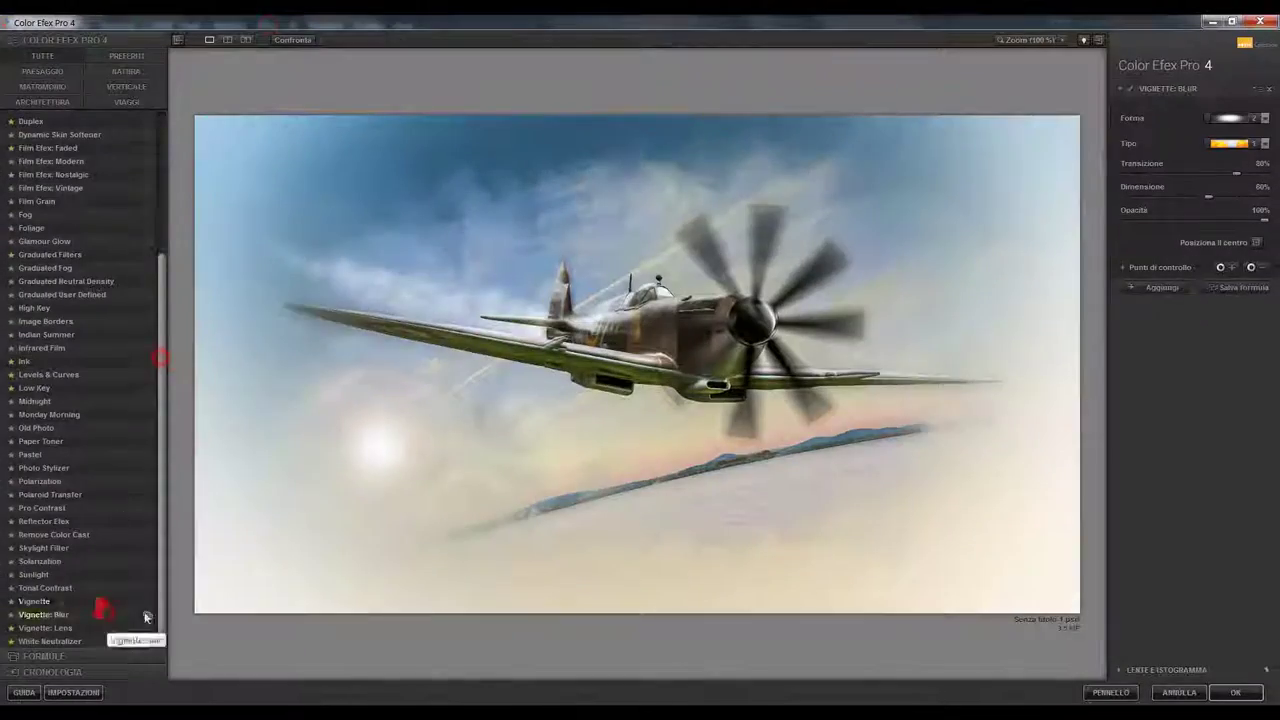